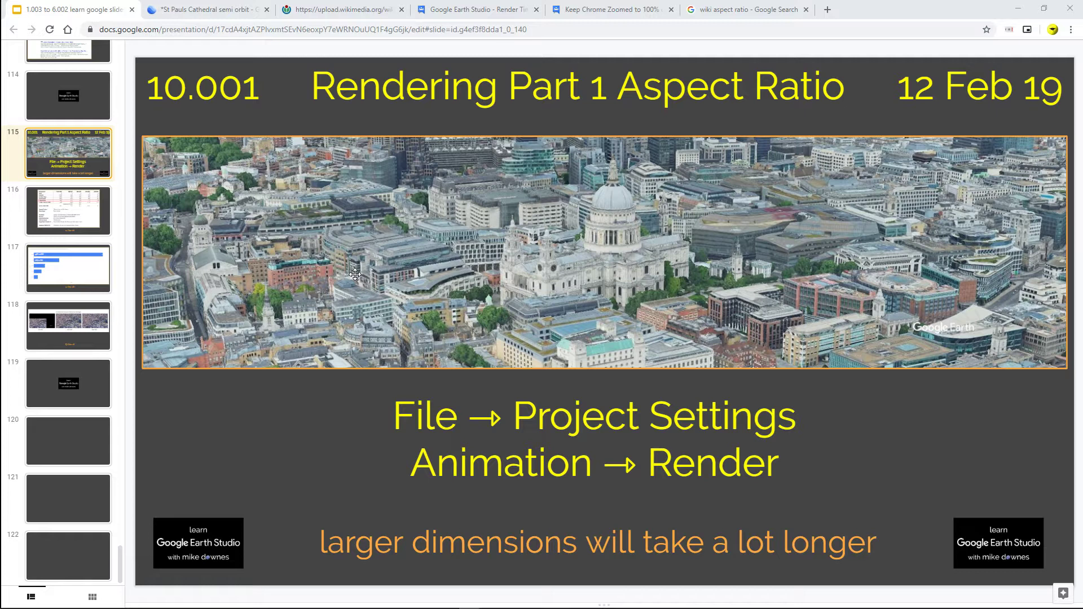
# Review slides 116–118 (render-time table, bar chart, zoom comparison), return to slide 115, then open the cathedral project.
pyautogui.click(66, 217)
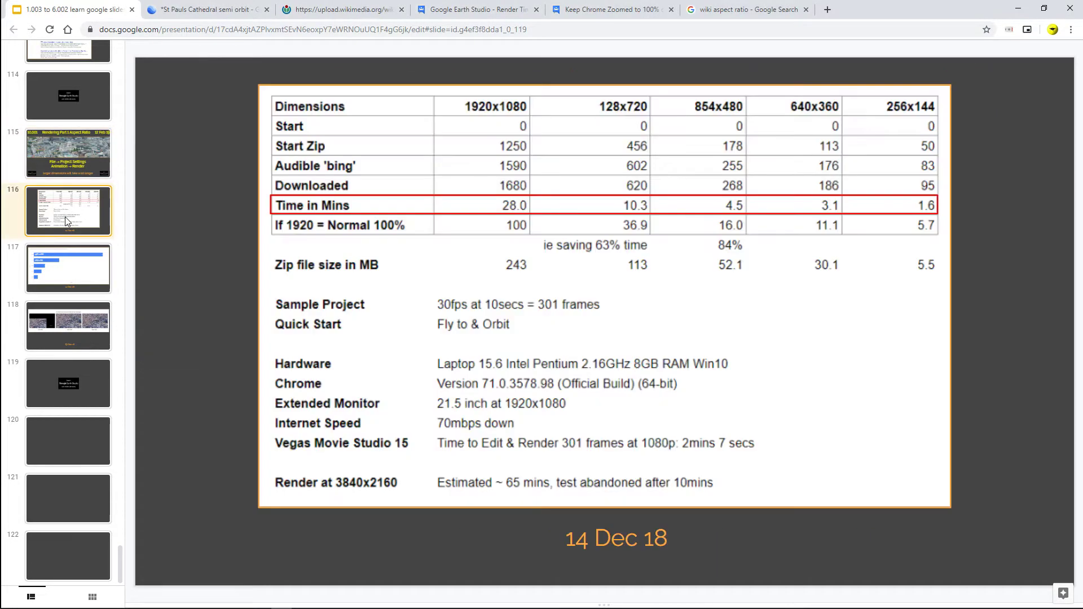
pyautogui.click(72, 275)
pyautogui.click(72, 336)
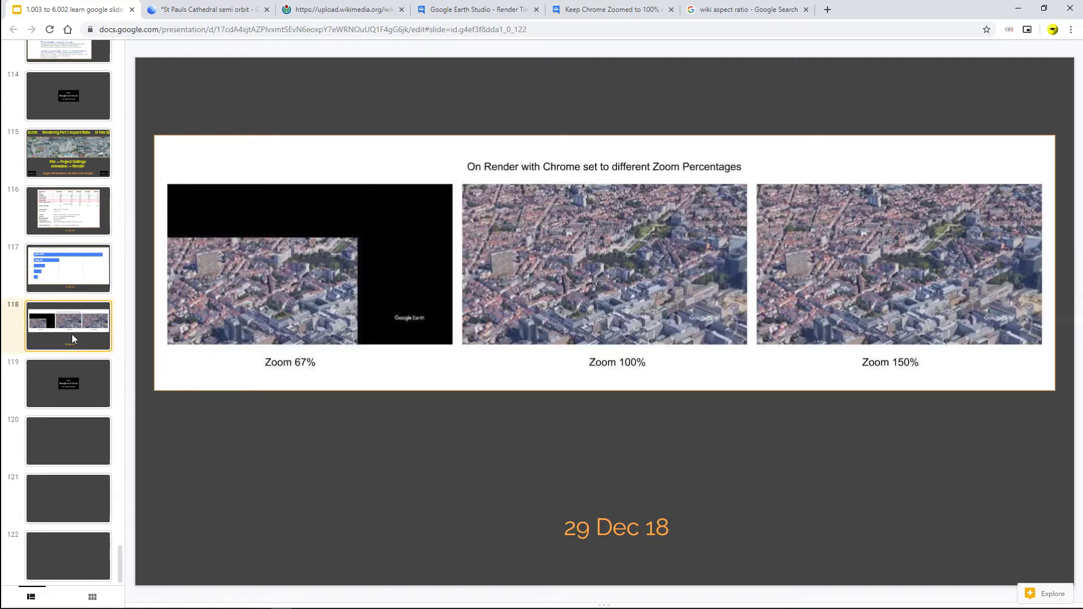
pyautogui.click(63, 161)
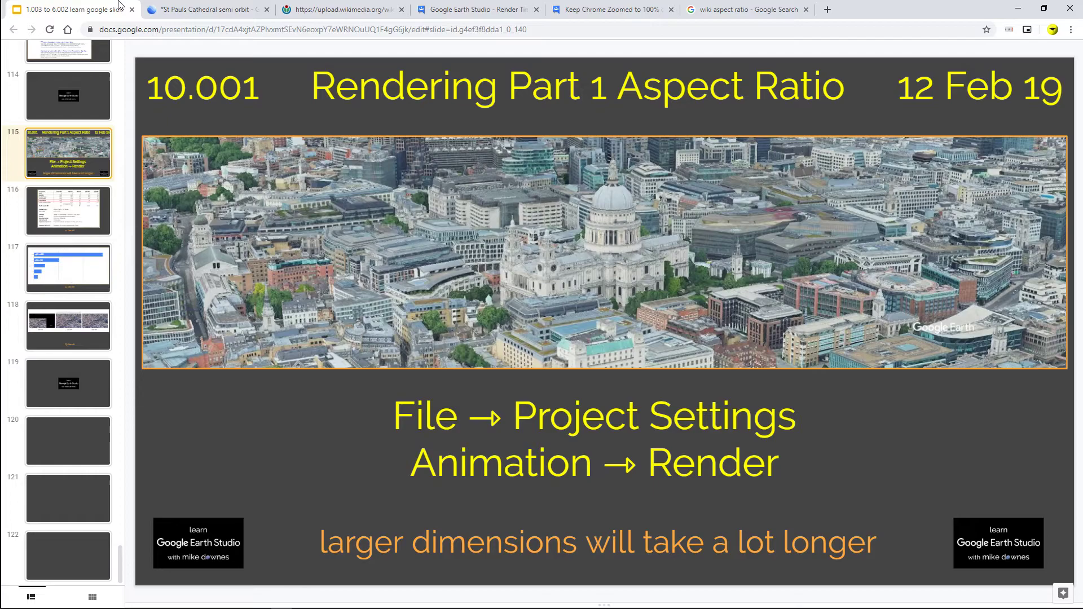
pyautogui.click(155, 10)
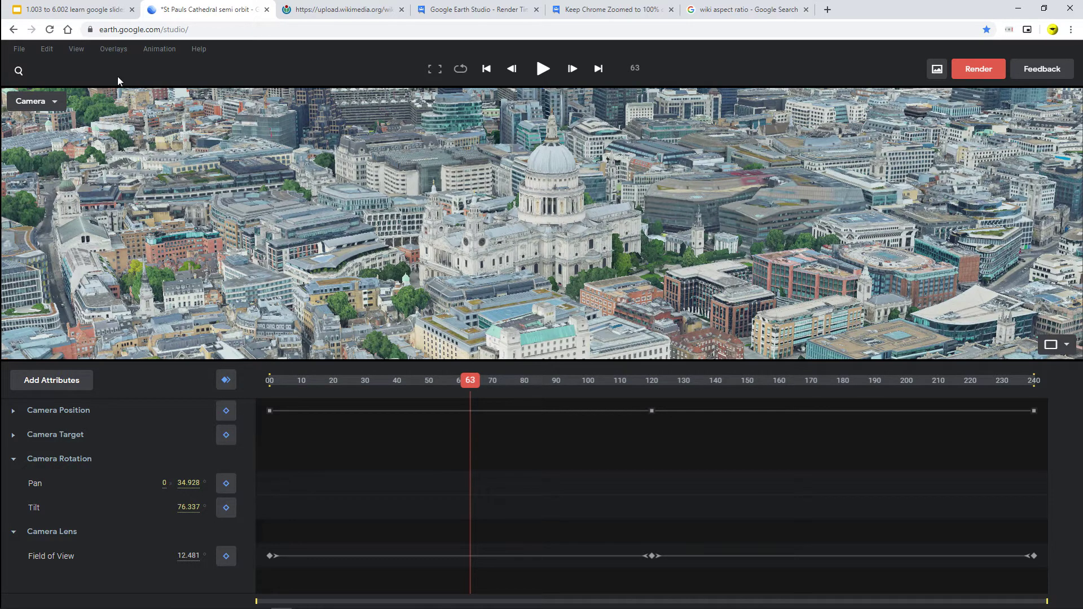
# Change the project dimensions to 1280 x 720 in Project Settings, replacing the 500 height and toggling the dimension link.
pyautogui.click(18, 50)
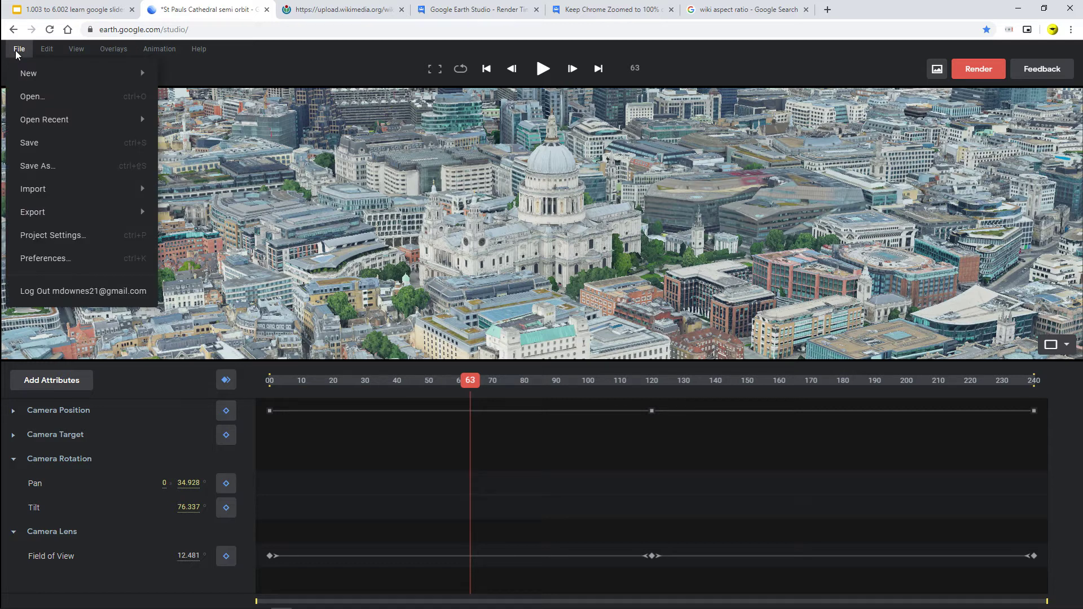
pyautogui.click(44, 235)
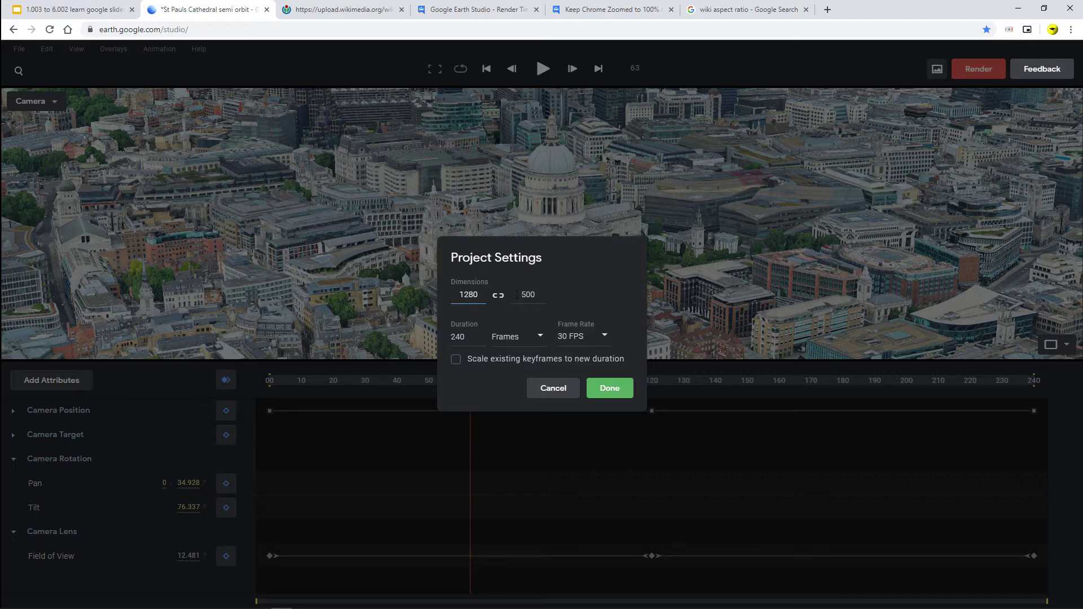
pyautogui.moveTo(519, 295); pyautogui.dragTo(547, 297)
pyautogui.click(494, 315)
pyautogui.click(499, 298)
pyautogui.click(607, 392)
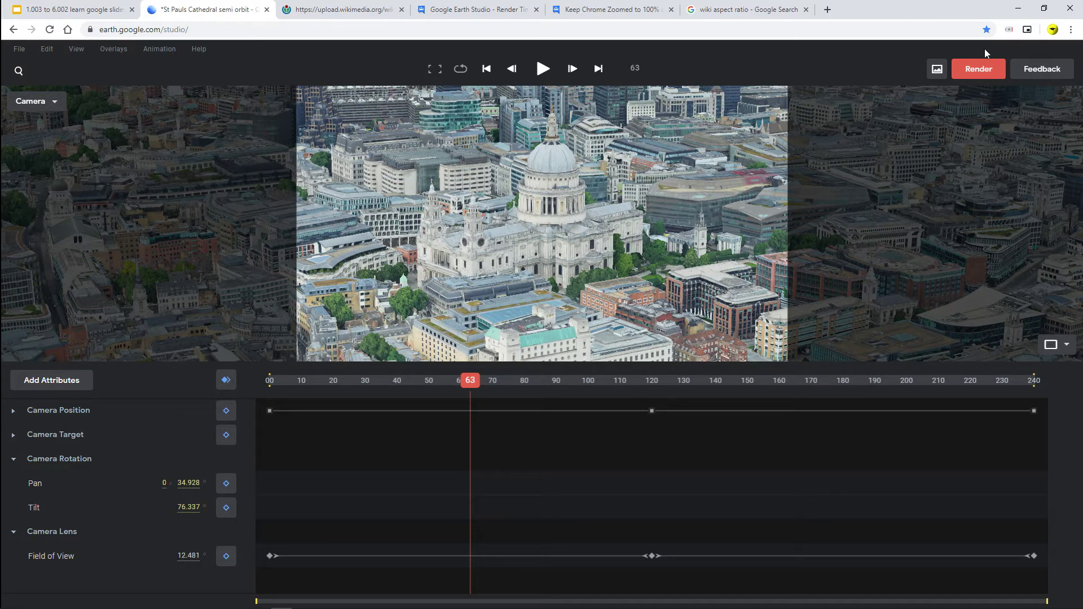
# Switch to the film aspect-ratio chart page and zoom the browser to 400%.
pyautogui.click(319, 12)
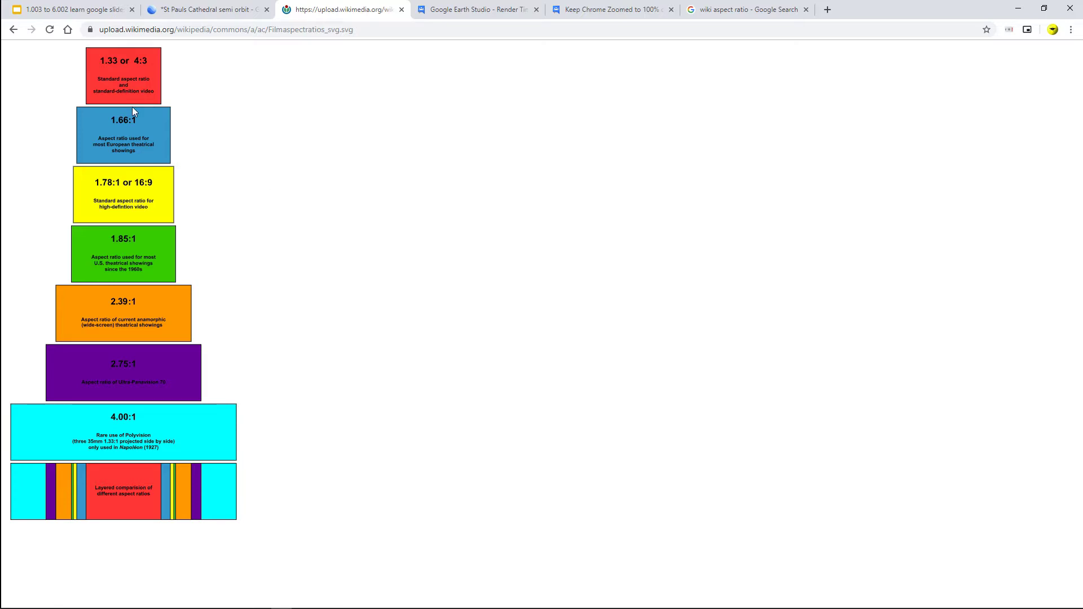
pyautogui.click(1071, 29)
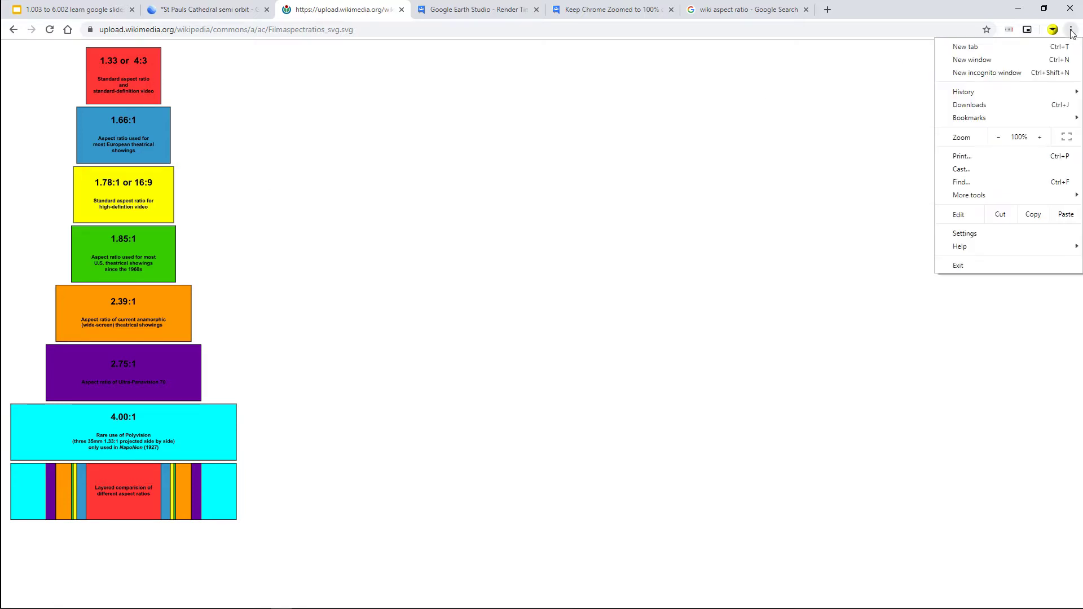
pyautogui.click(1040, 138)
pyautogui.click(1039, 138)
pyautogui.click(1039, 138)
pyautogui.click(1040, 138)
pyautogui.click(1040, 138)
pyautogui.click(1040, 138)
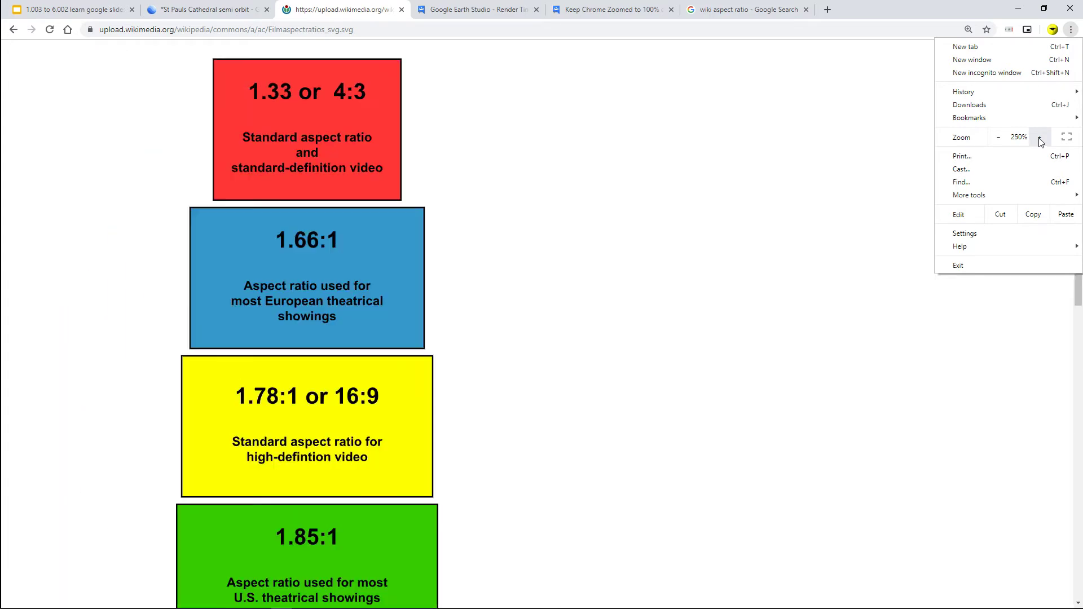
pyautogui.click(1040, 138)
pyautogui.click(1040, 137)
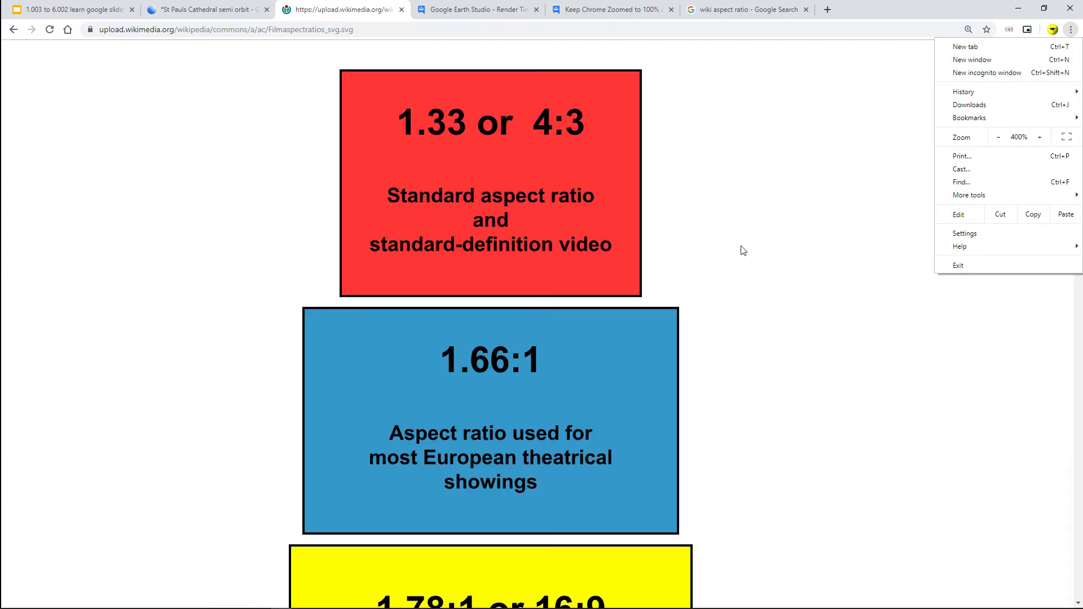
pyautogui.click(542, 220)
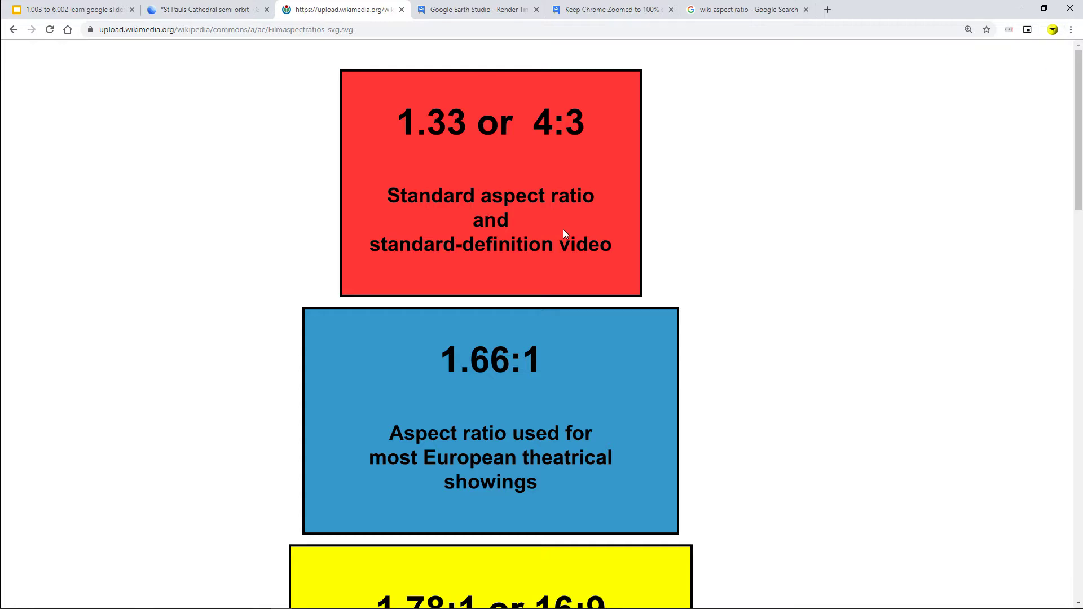
# Scroll through the chart's ratios from 4:3 up to 4.00:1.
pyautogui.scroll(-1, 763, 301)
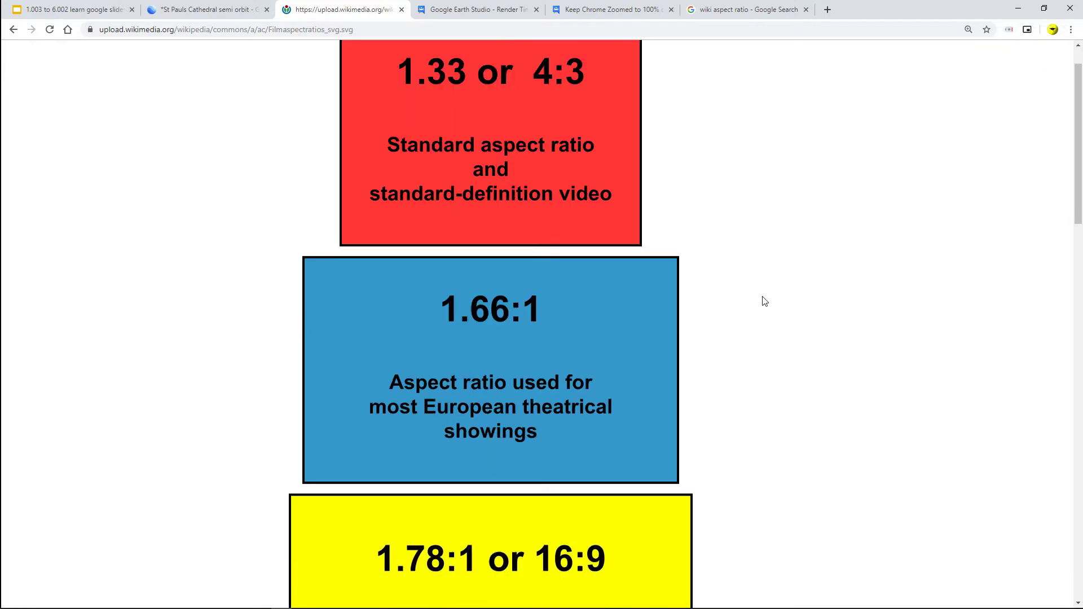
pyautogui.scroll(-2, 764, 302)
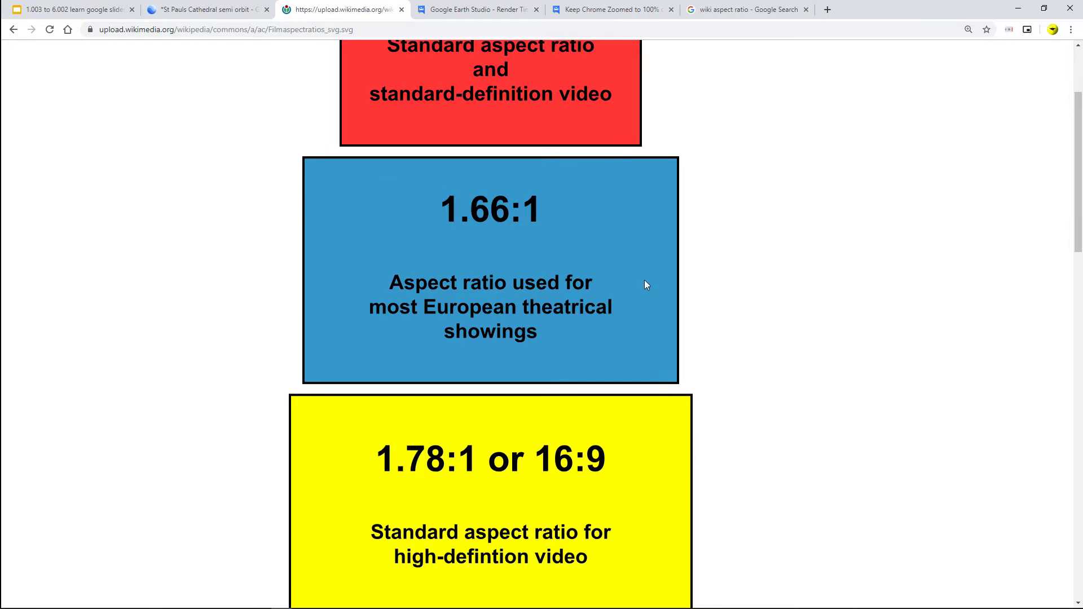
pyautogui.scroll(-4, 646, 285)
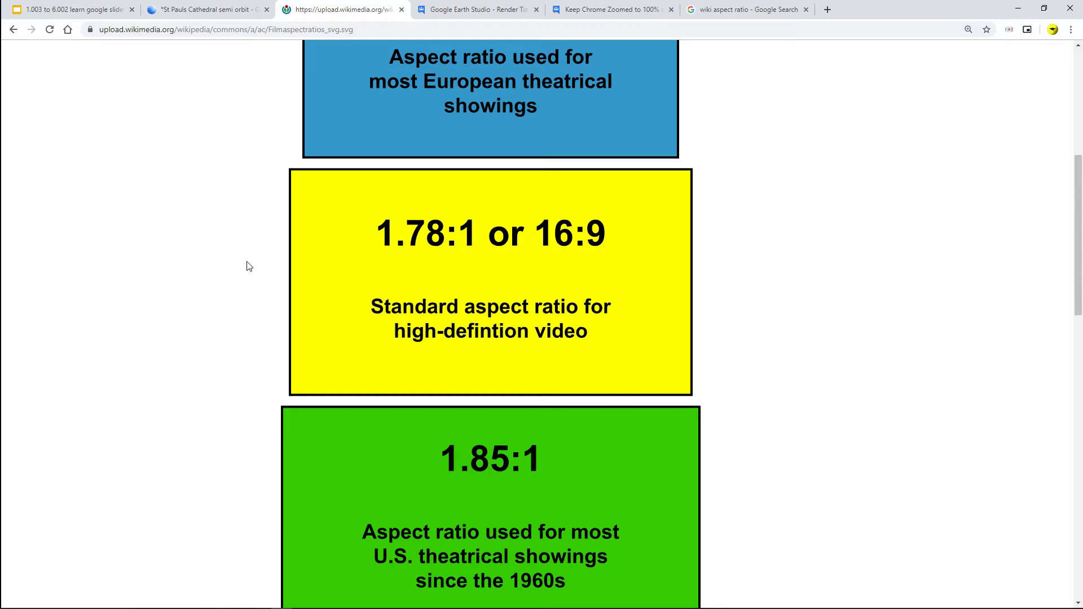
pyautogui.scroll(-4, 250, 262)
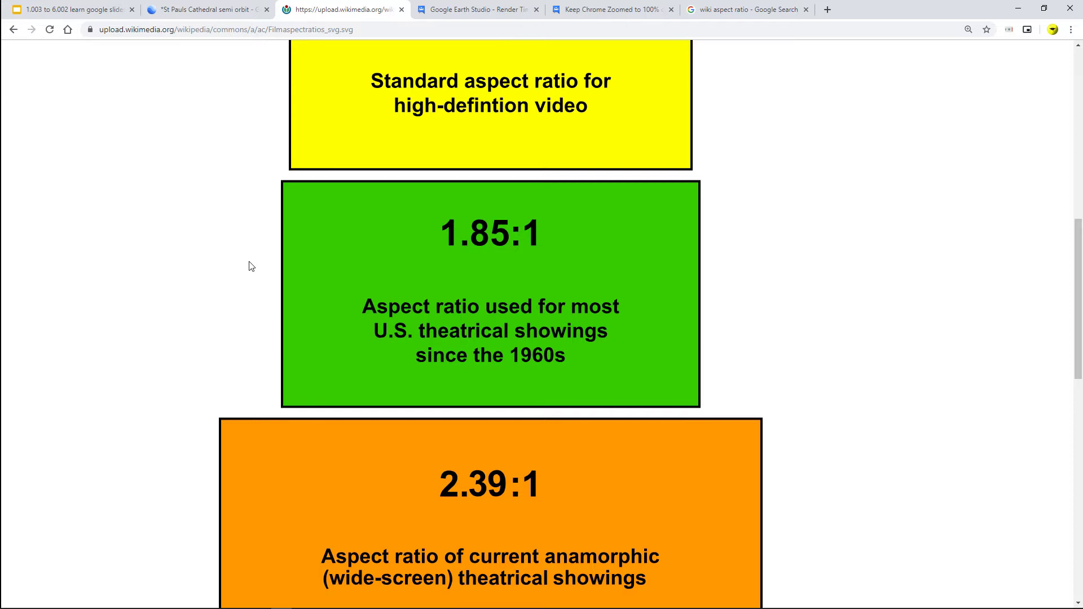
pyautogui.scroll(-4, 251, 266)
pyautogui.scroll(-3, 251, 264)
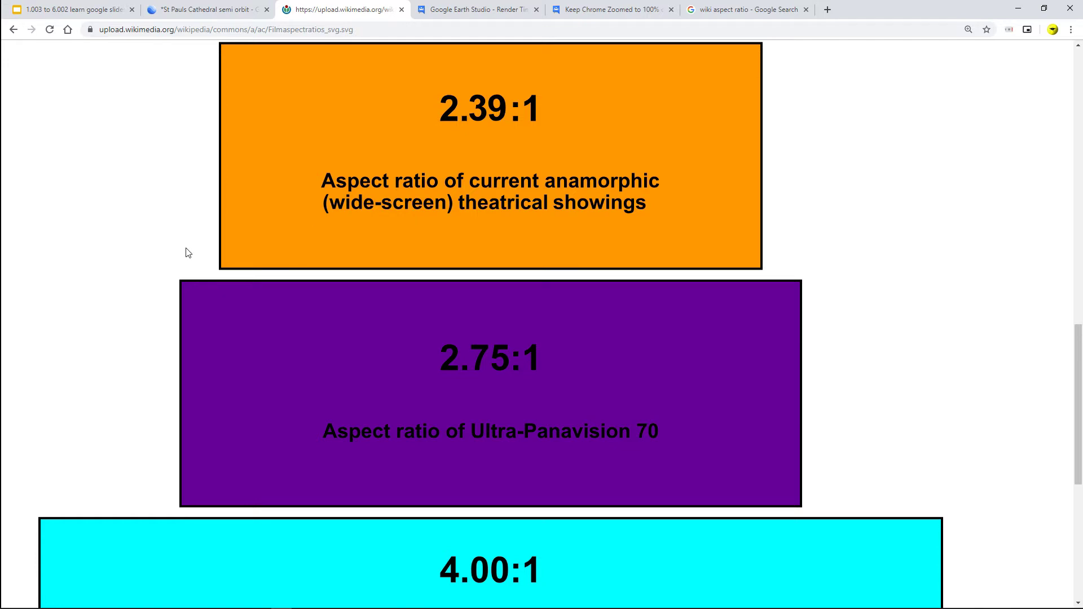
pyautogui.scroll(-3, 179, 263)
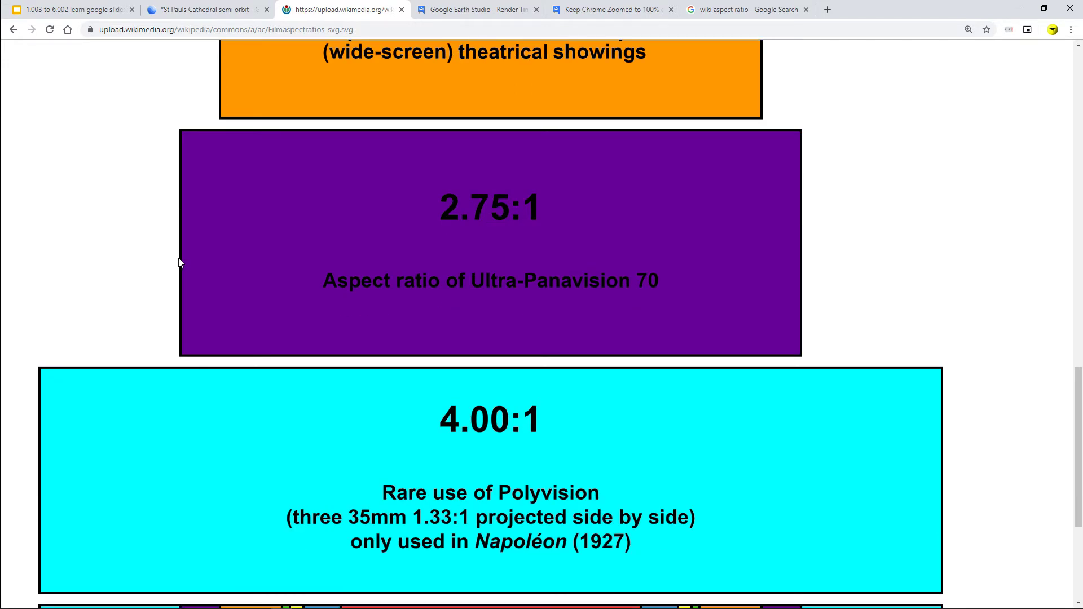
pyautogui.scroll(-3, 180, 263)
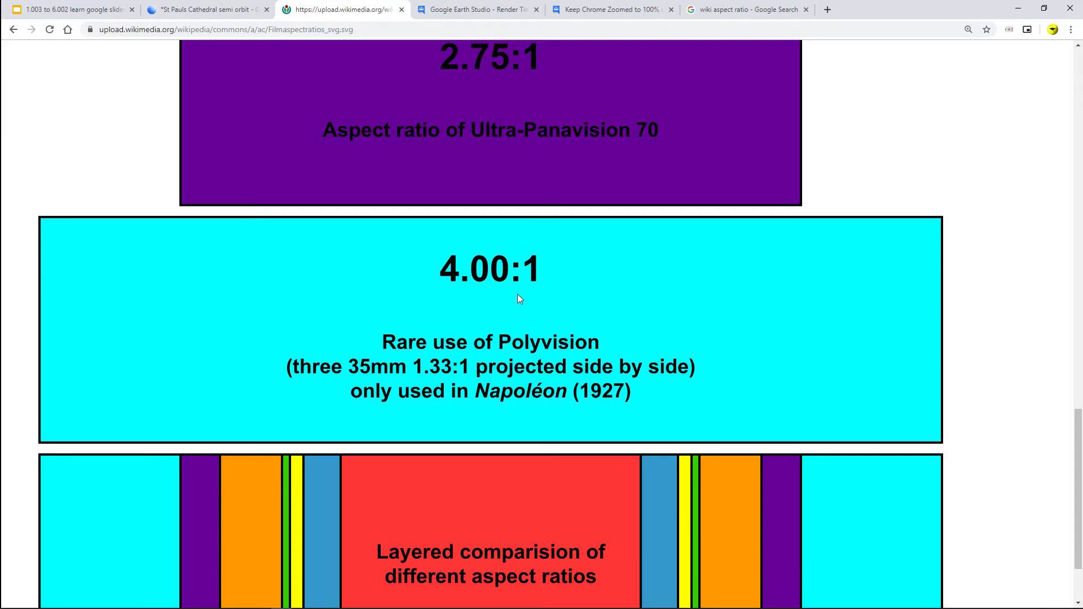
pyautogui.scroll(-2, 429, 304)
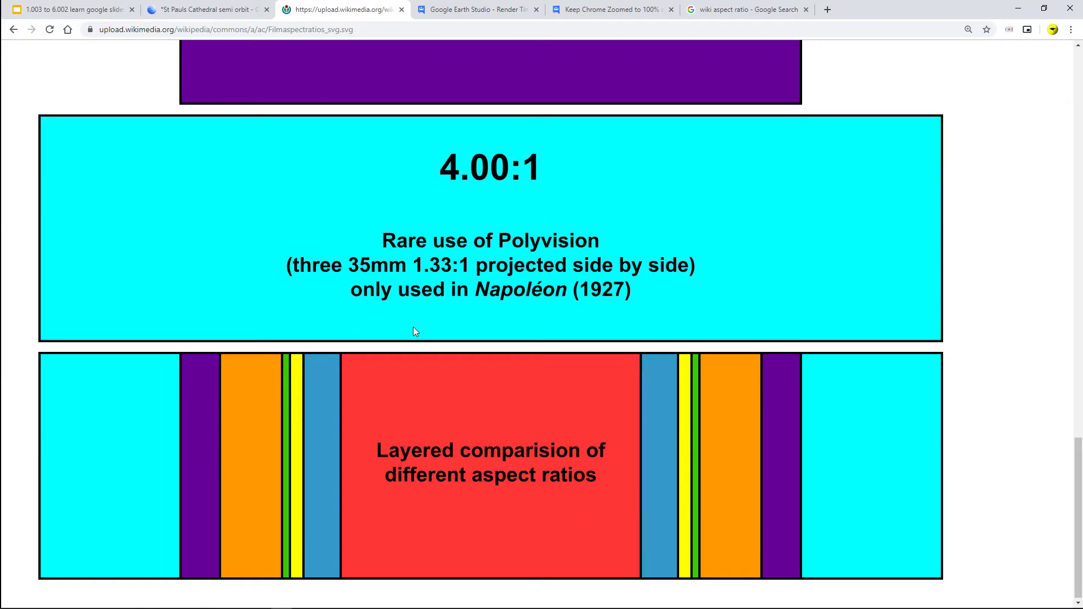
pyautogui.scroll(15, 409, 406)
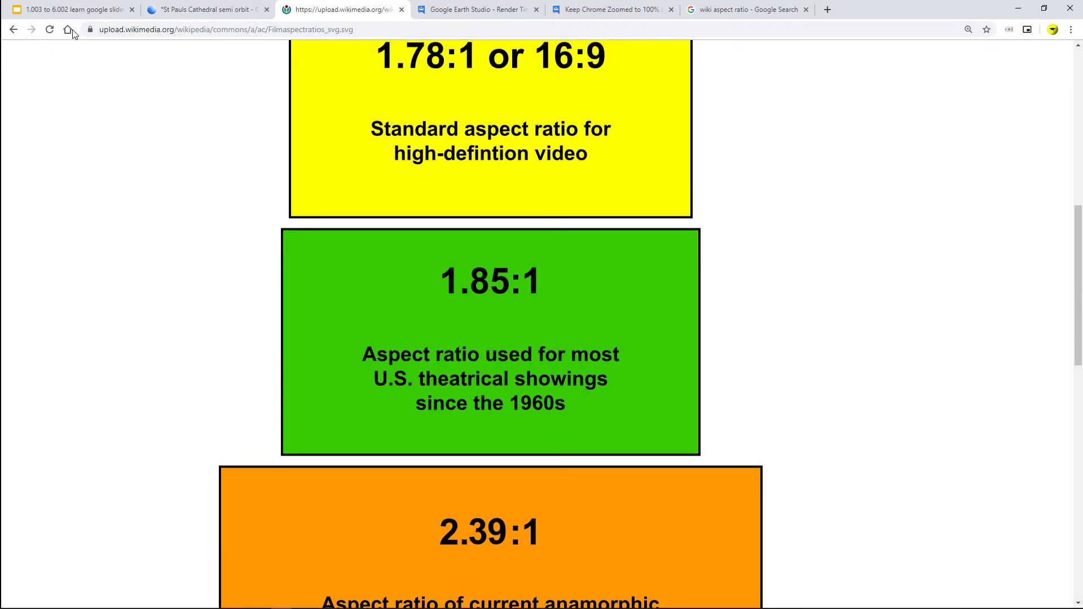
# Back in the cathedral orbit project, open the Render panel and pause its preview.
pyautogui.click(153, 12)
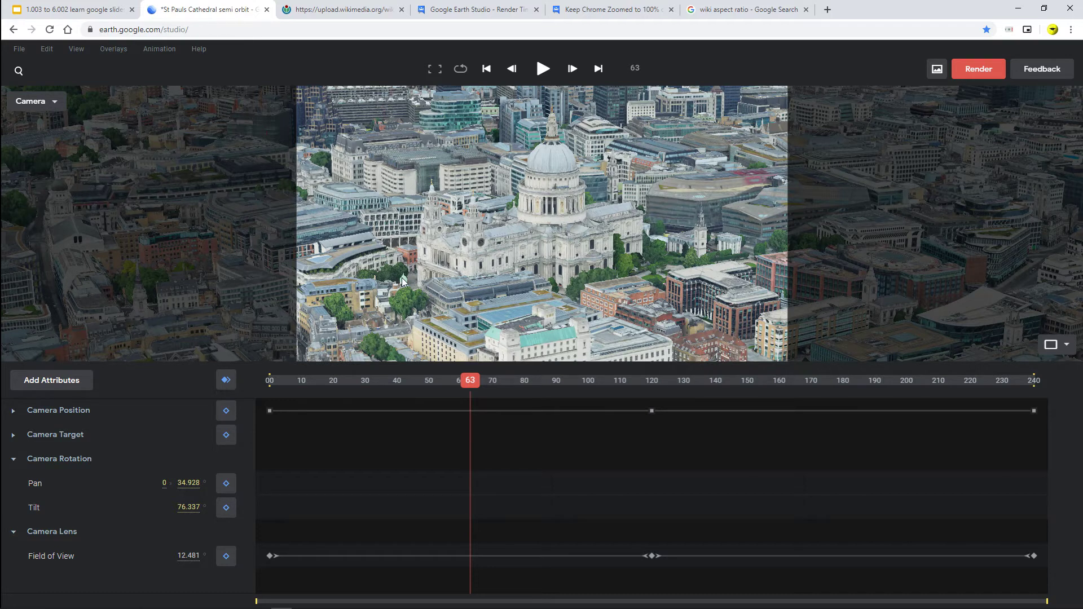
pyautogui.click(978, 70)
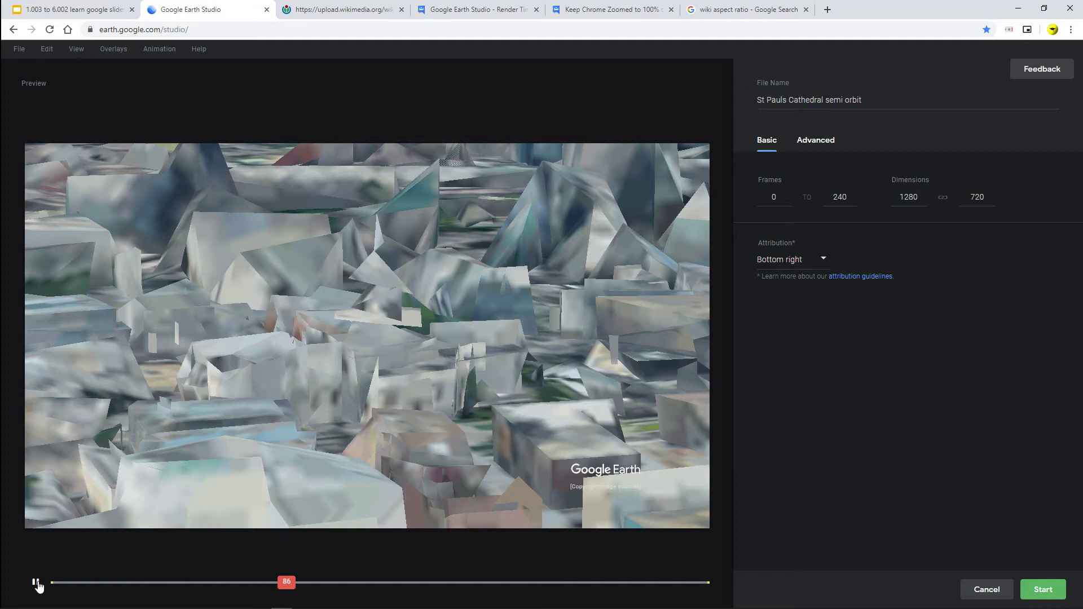
pyautogui.click(36, 583)
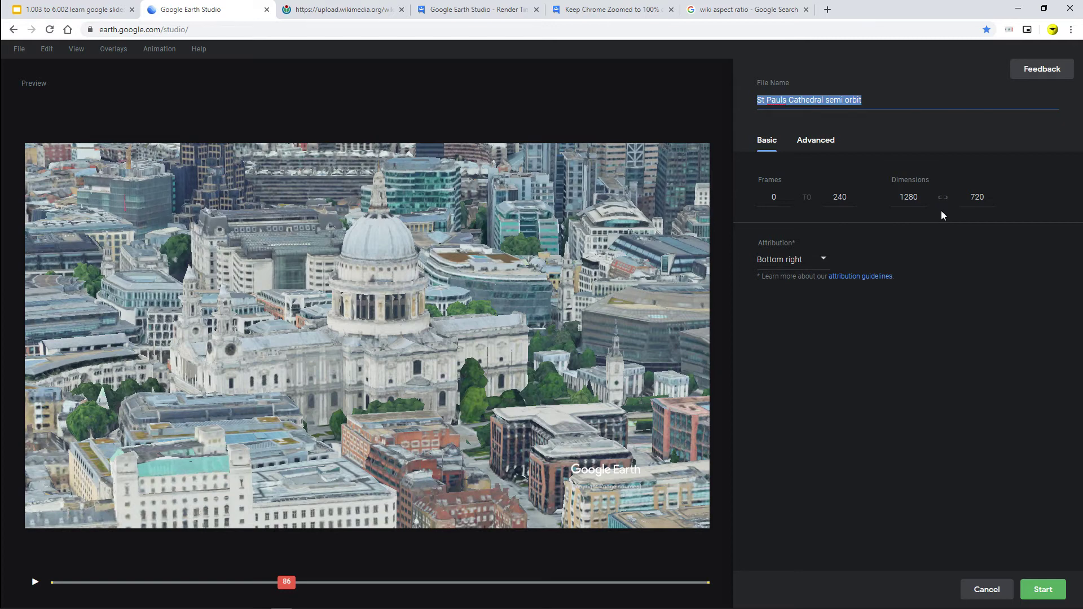
# Preview the orbit at 1000 by 250, scrub through its frames, then close the Render panel.
pyautogui.click(903, 197)
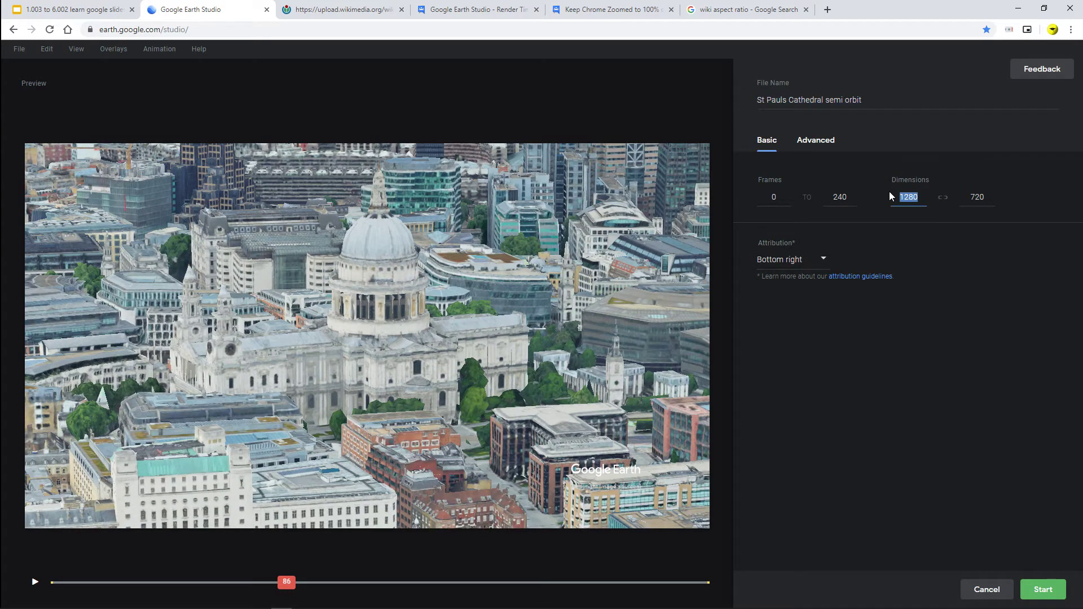
pyautogui.write('1000')
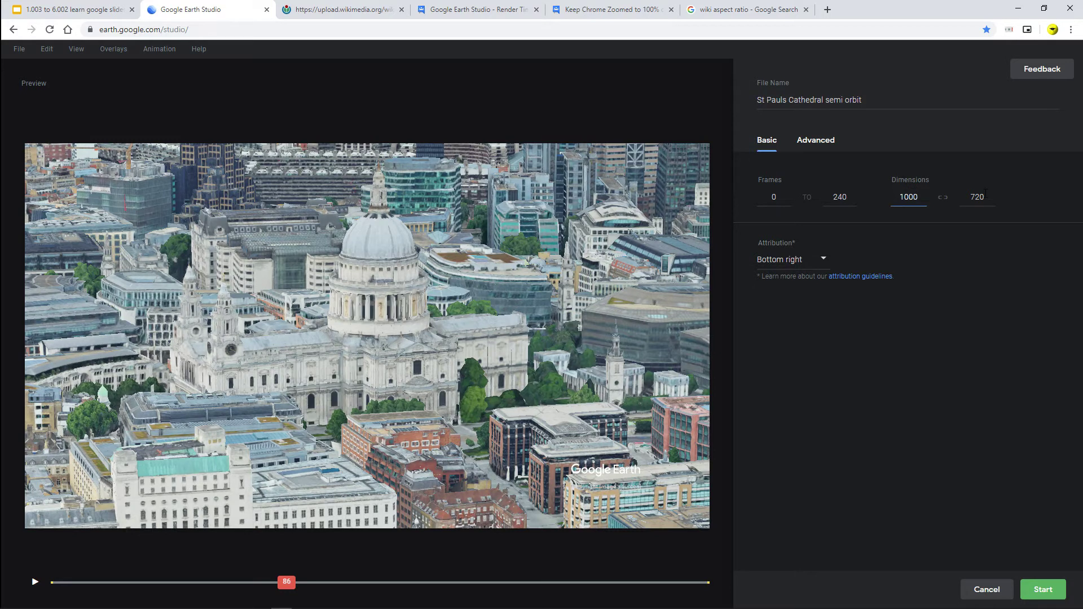
pyautogui.press('Tab')
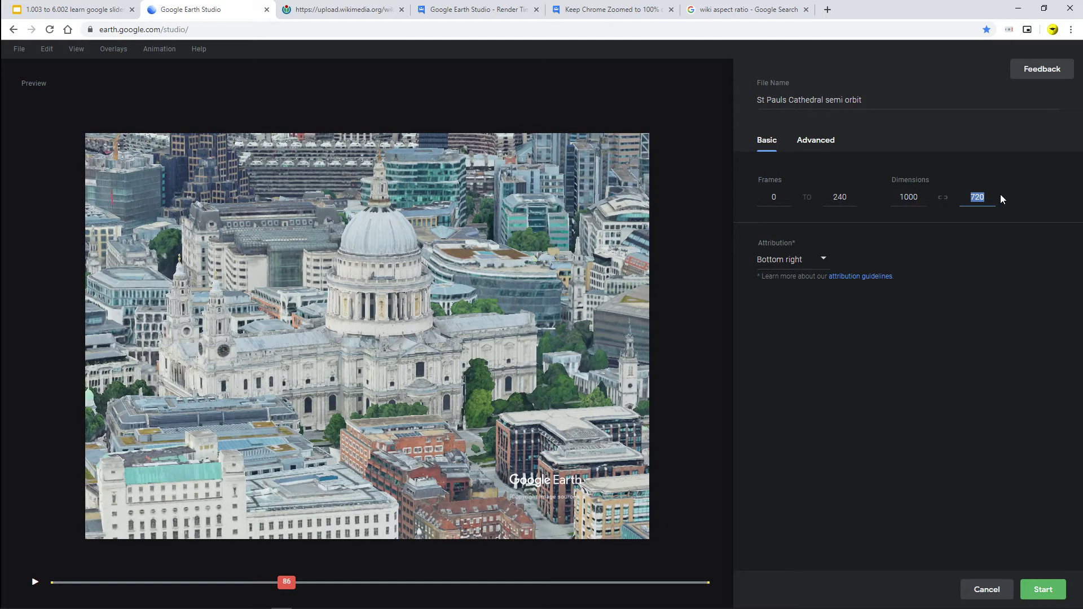
pyautogui.write('250')
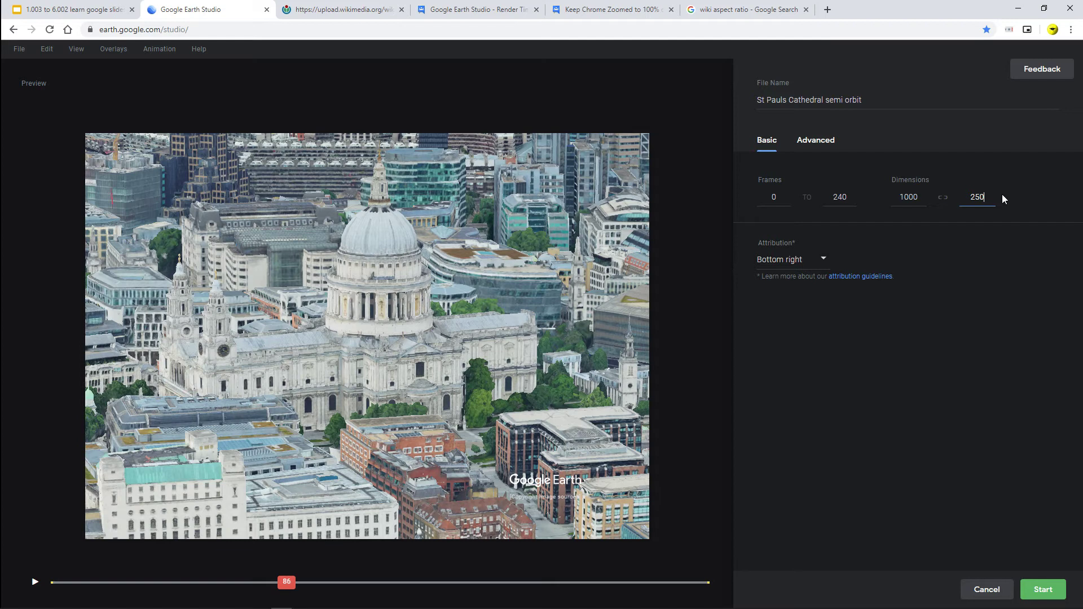
pyautogui.click(855, 359)
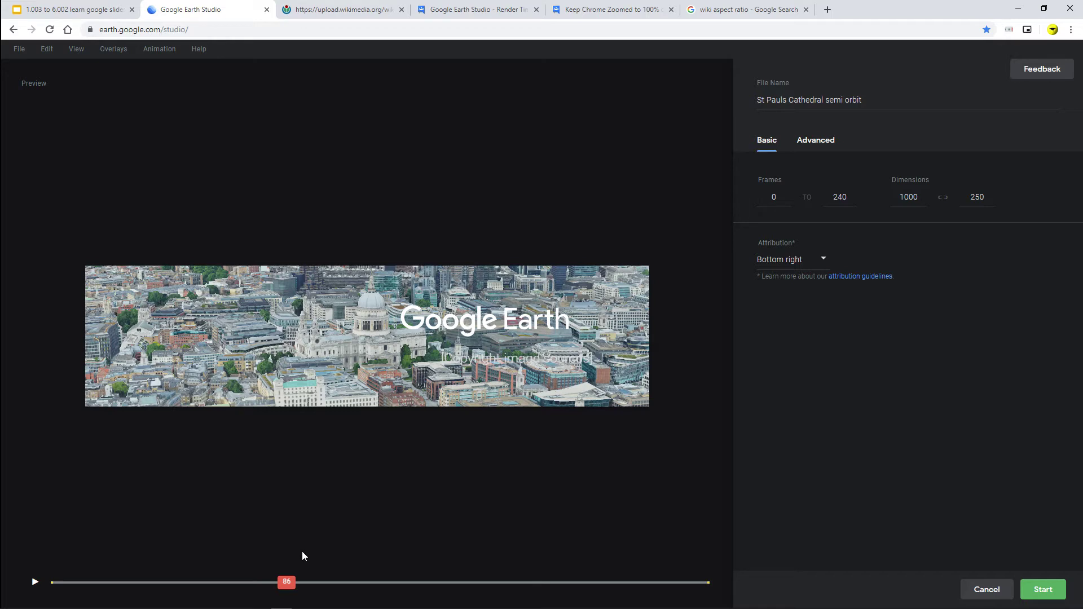
pyautogui.moveTo(287, 582); pyautogui.dragTo(207, 582)
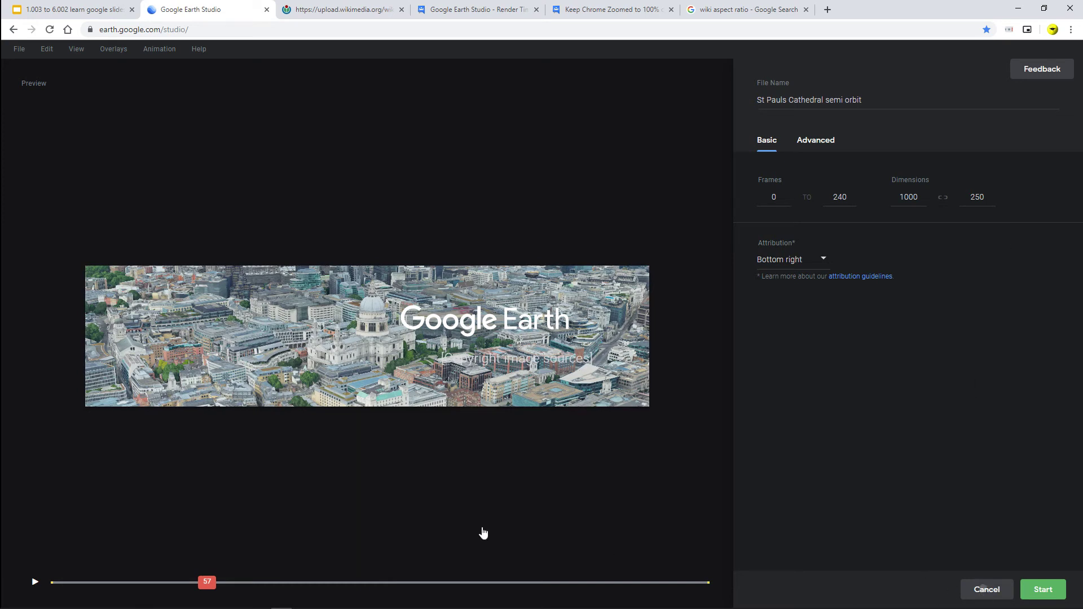
pyautogui.press('Escape')
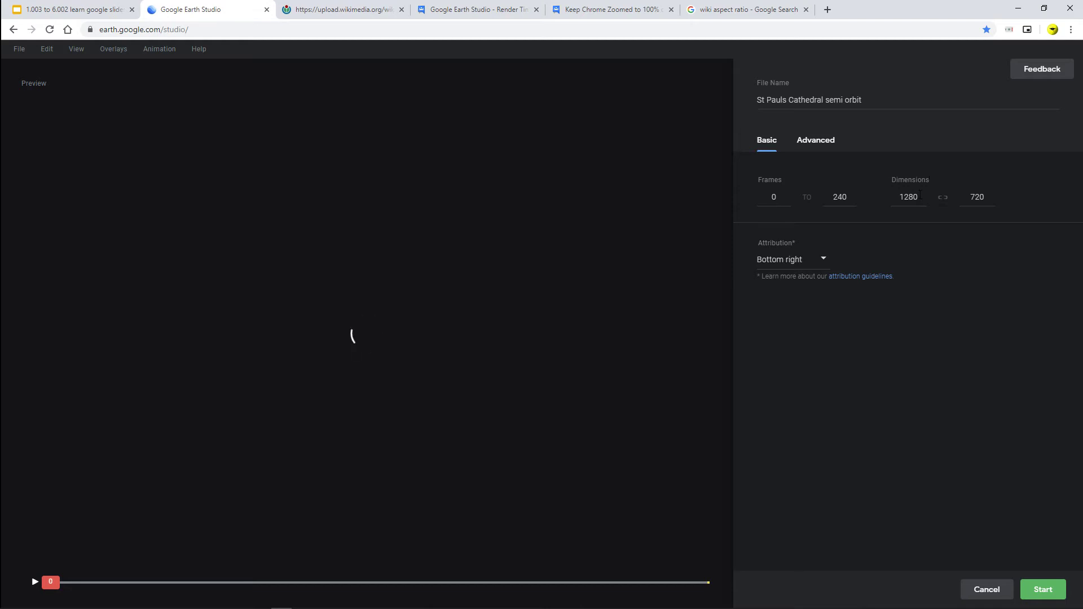
# Set the render width to 720 for a 720 by 720 square preview.
pyautogui.moveTo(920, 194); pyautogui.dragTo(887, 194)
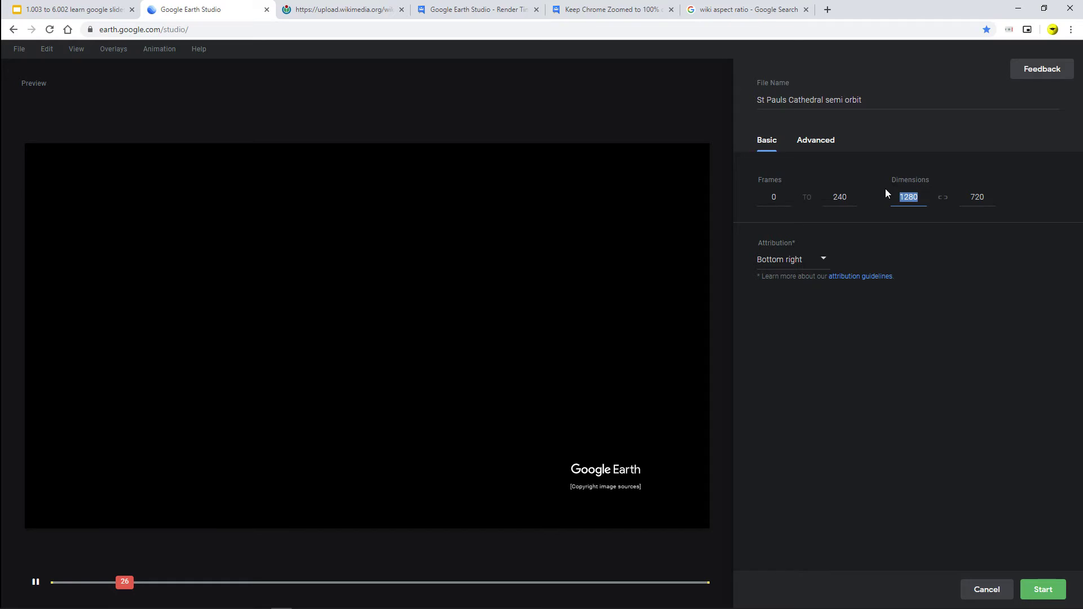
pyautogui.write('720')
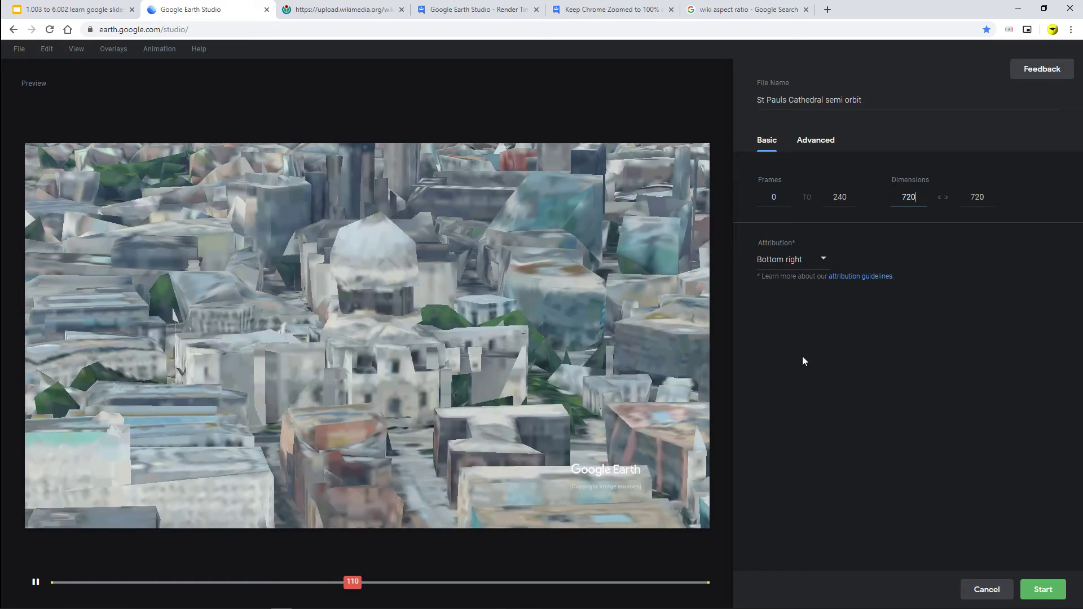
pyautogui.click(802, 356)
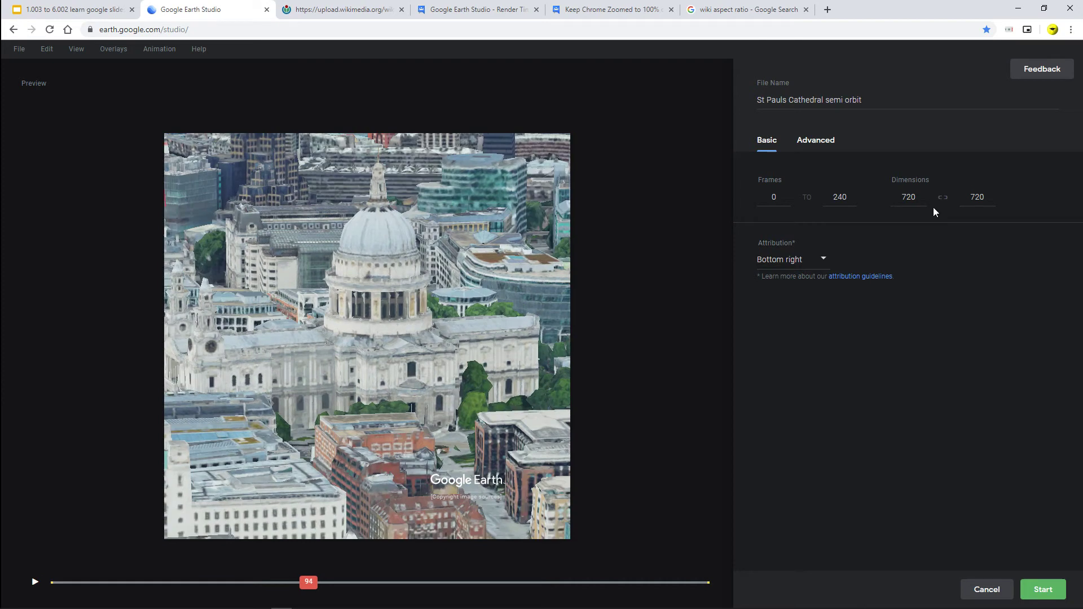
# Enlarge the square render to 1920 by 1920 and jump the preview to frame 57.
pyautogui.press('Tab')
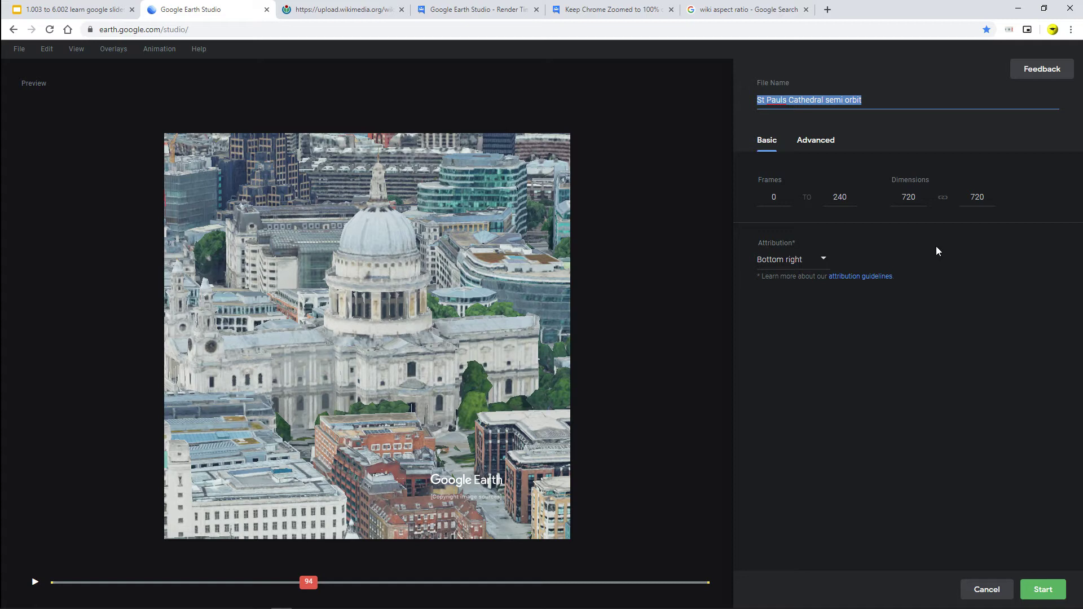
pyautogui.press('Tab')
pyautogui.press('Tab')
pyautogui.press('Tab')
pyautogui.press('Tab')
pyautogui.write('1920')
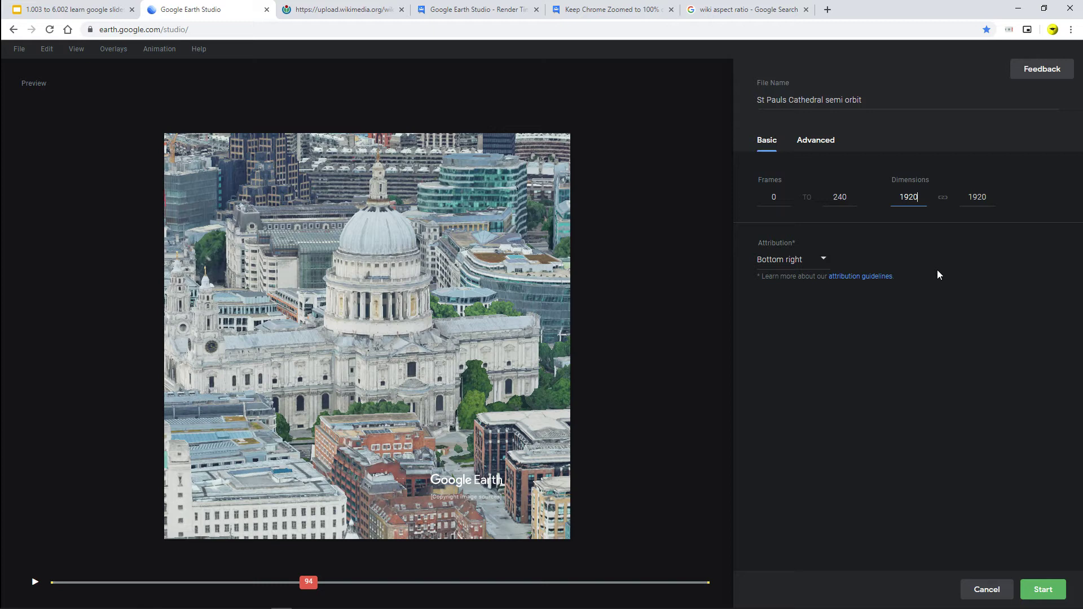
pyautogui.click(866, 346)
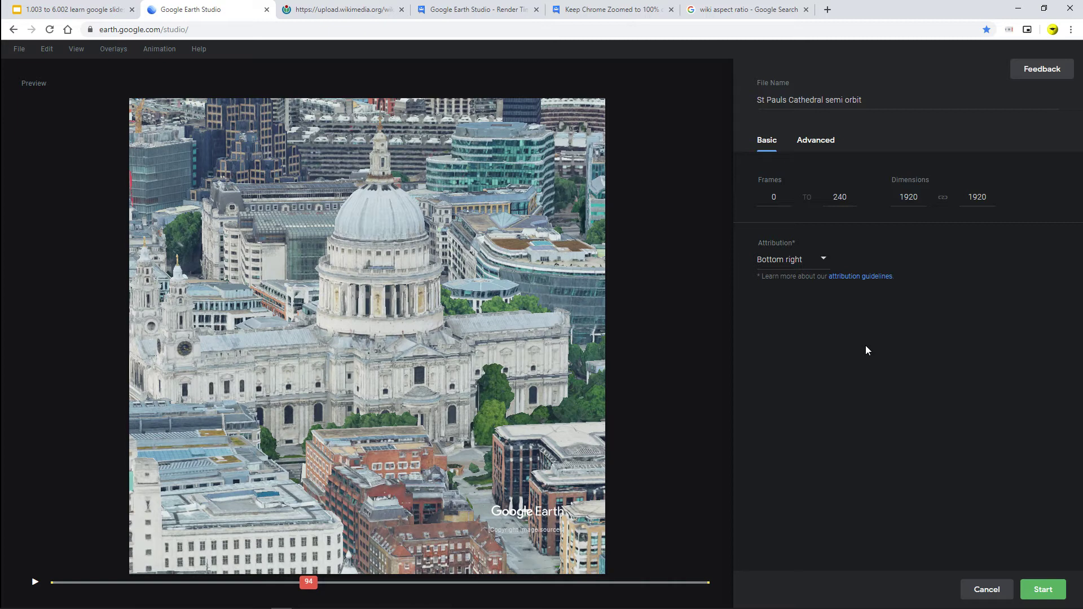
pyautogui.click(207, 582)
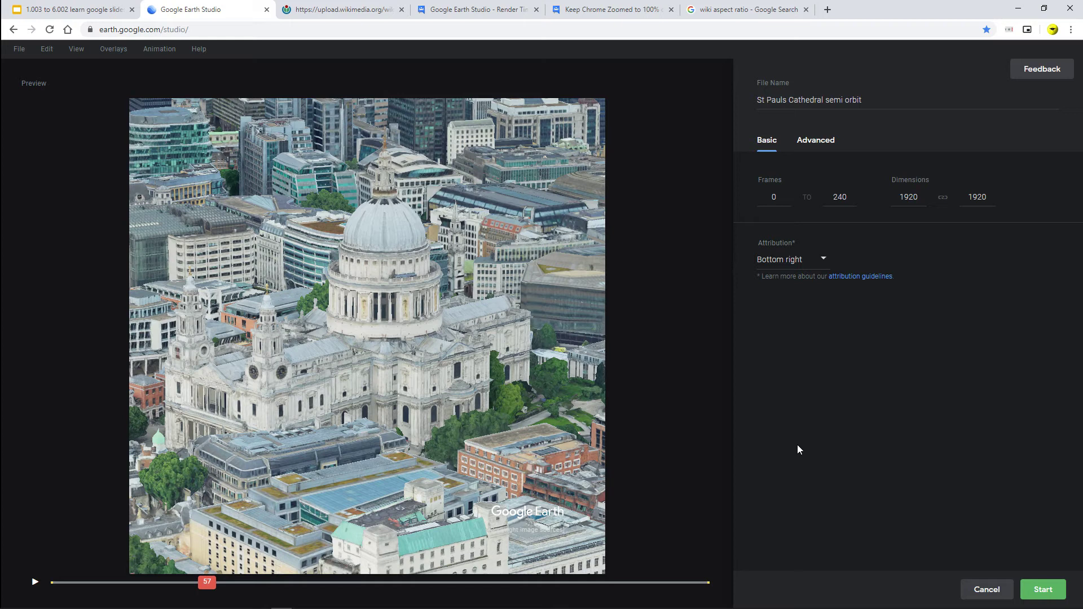
pyautogui.click(789, 259)
pyautogui.click(784, 282)
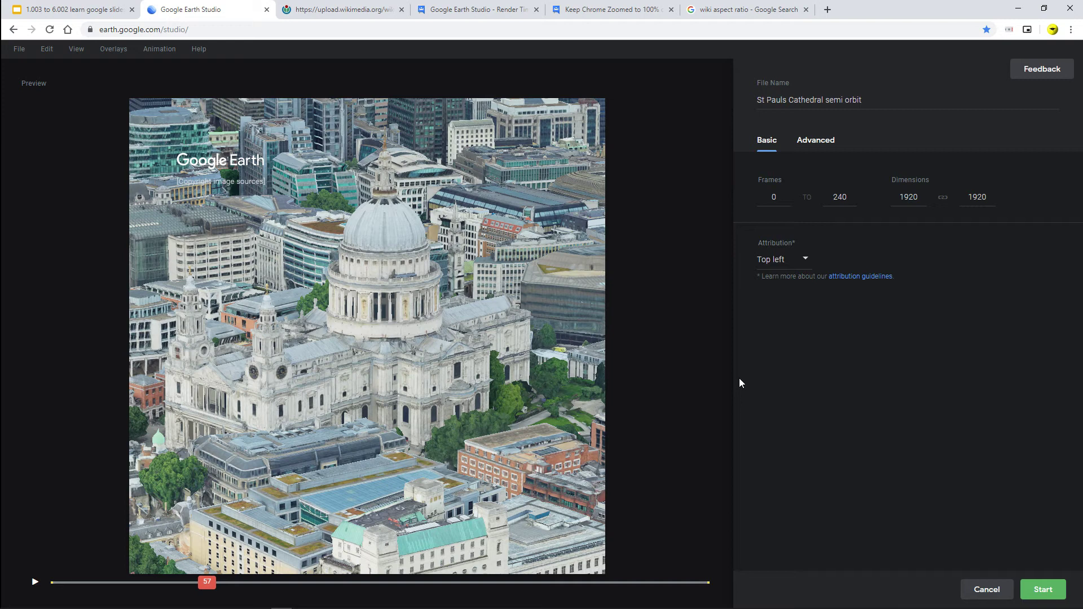
pyautogui.click(784, 259)
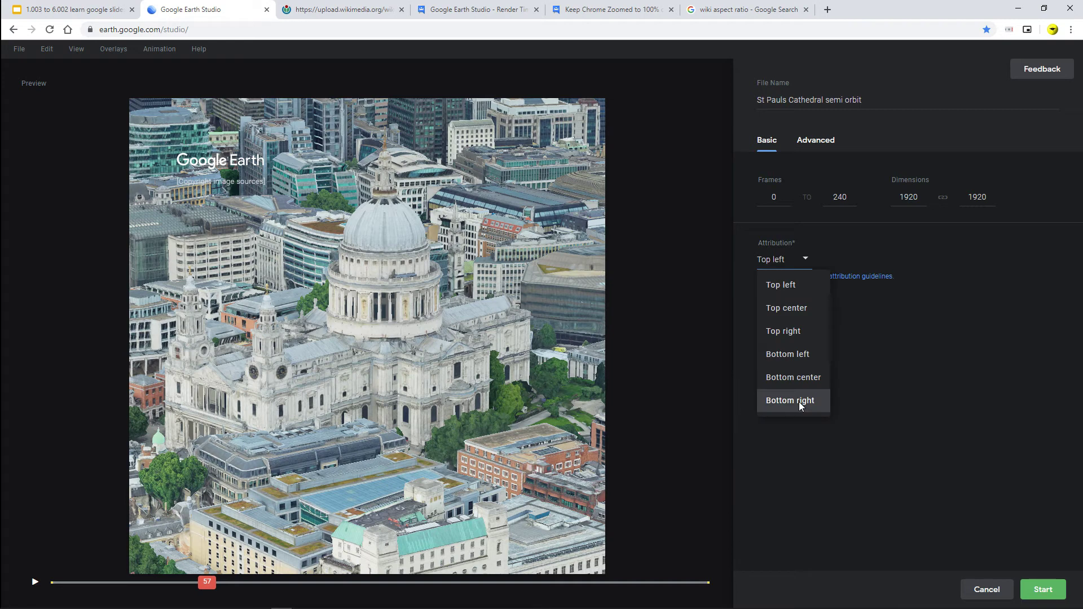
pyautogui.click(800, 404)
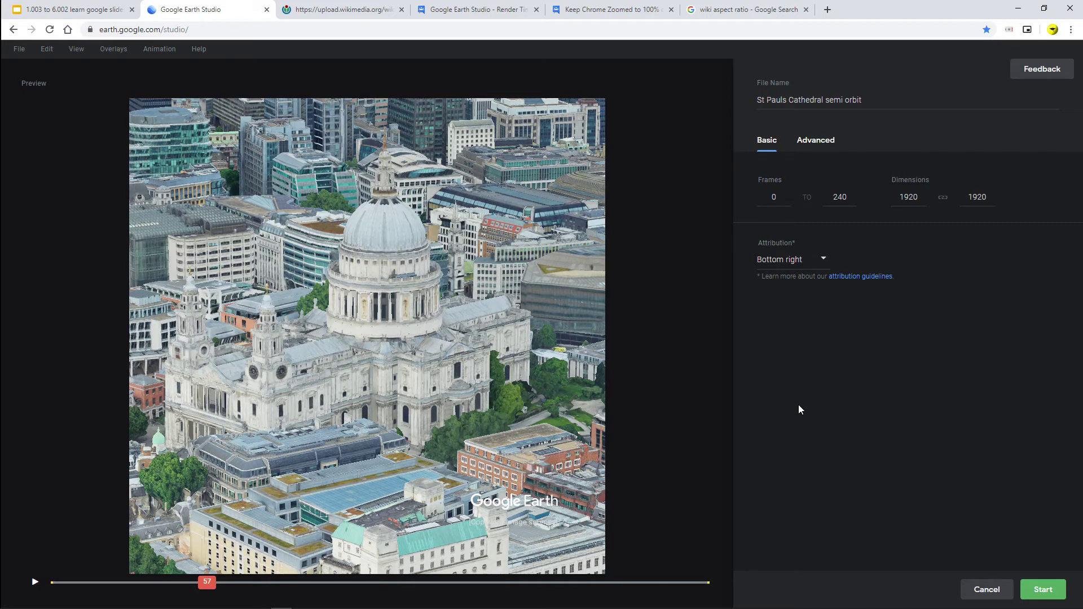
pyautogui.moveTo(919, 197); pyautogui.dragTo(884, 195)
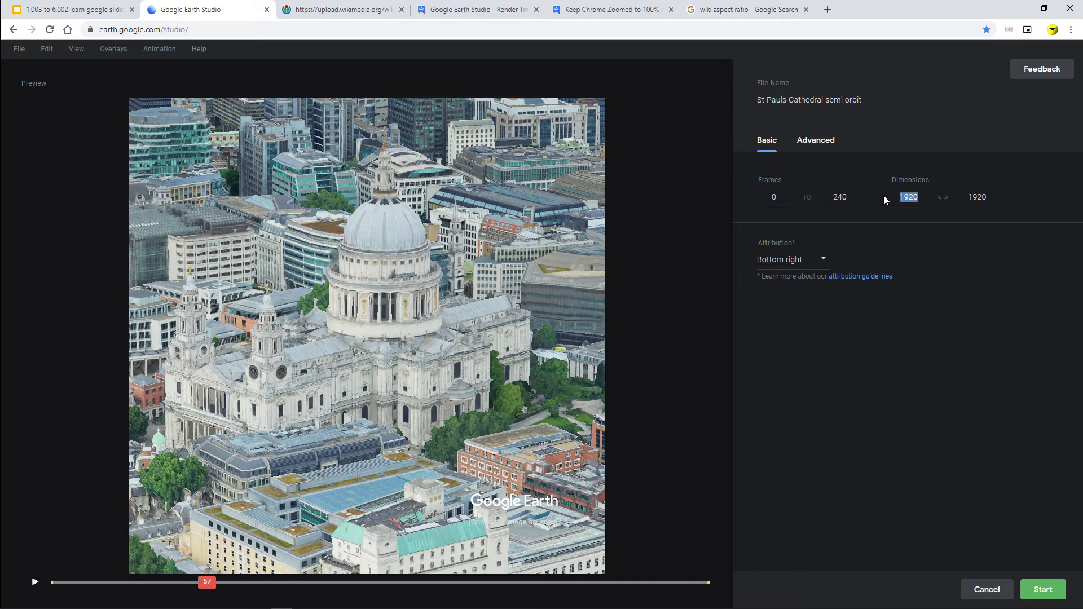
# Set the render width to 1080 for a 1080 by 1920 portrait, then scrub to frame 72.
pyautogui.write('1080')
pyautogui.click(832, 357)
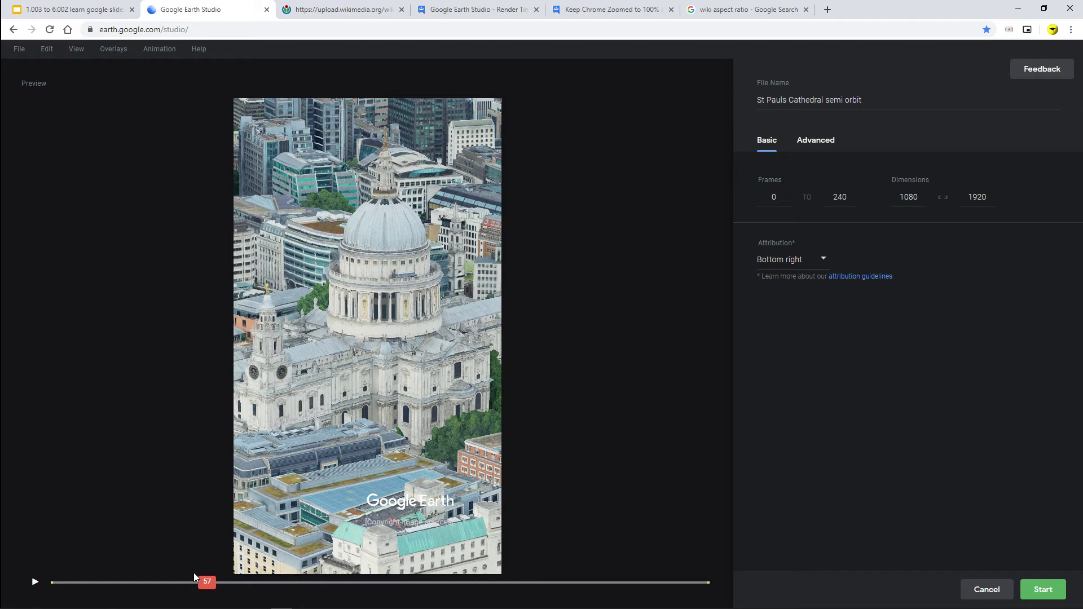
pyautogui.moveTo(194, 573); pyautogui.dragTo(249, 584)
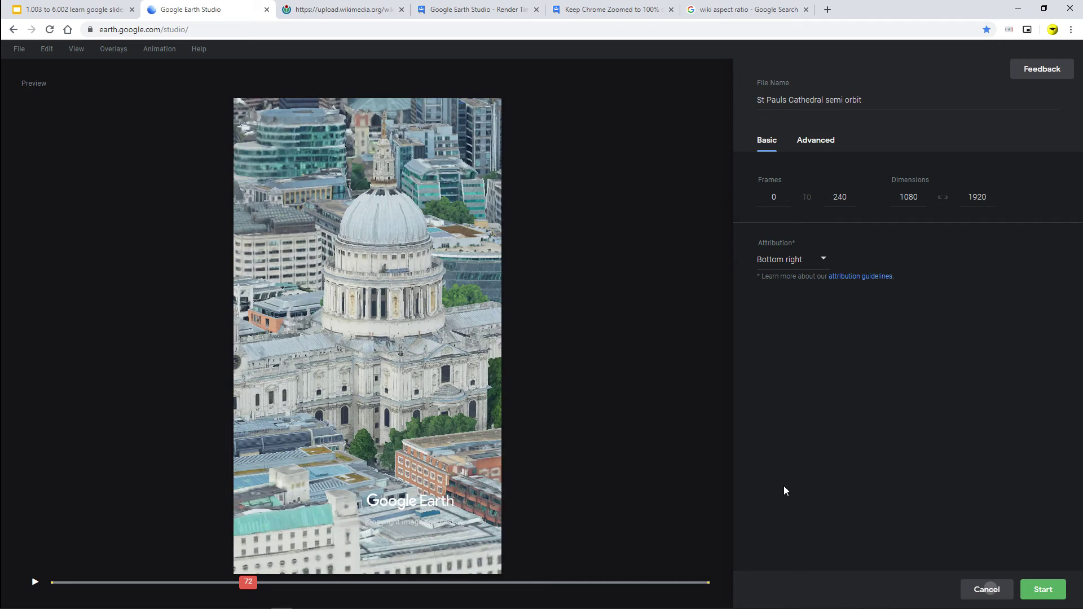
# Close the Render panel and return to the Google Slides deck on slide 115.
pyautogui.press('Escape')
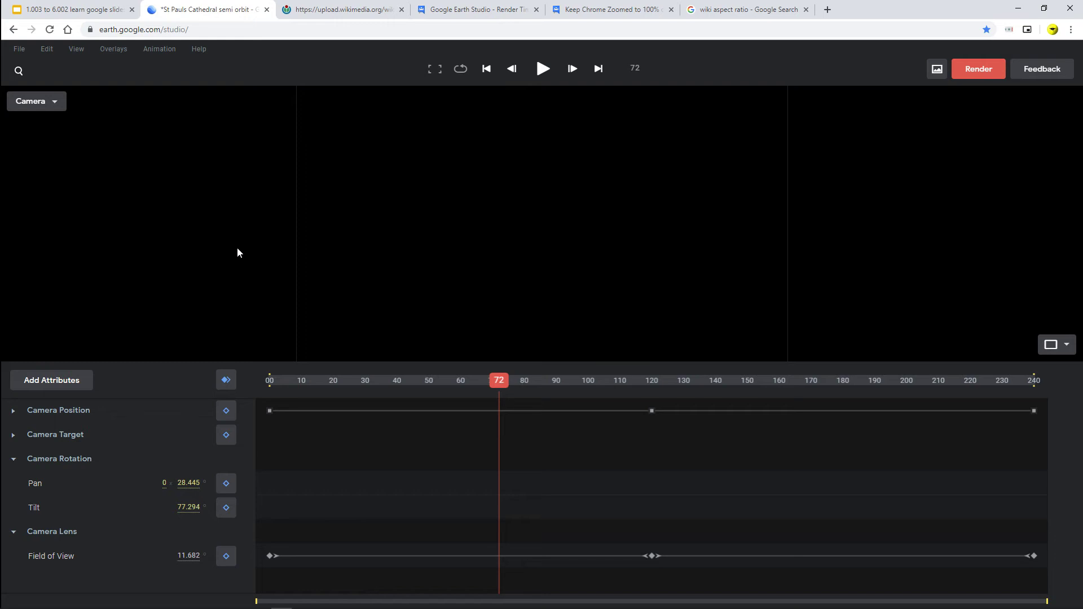
pyautogui.hotkey('ctrl', 'shift', 'Tab')
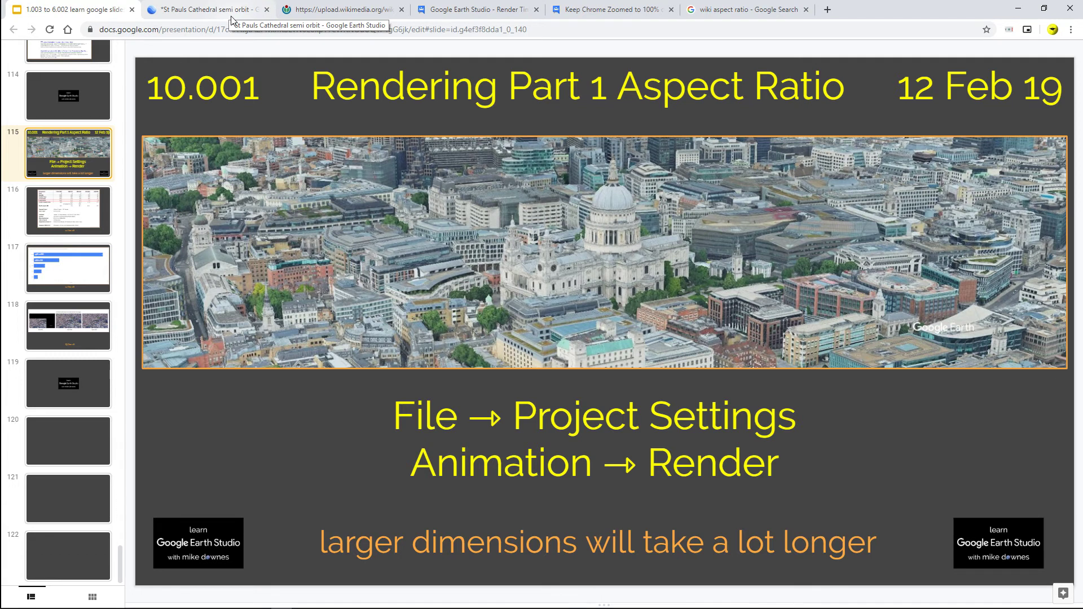
# Advance from the render-times table on slide 116 to the bar chart on slide 117.
pyautogui.press('Down')
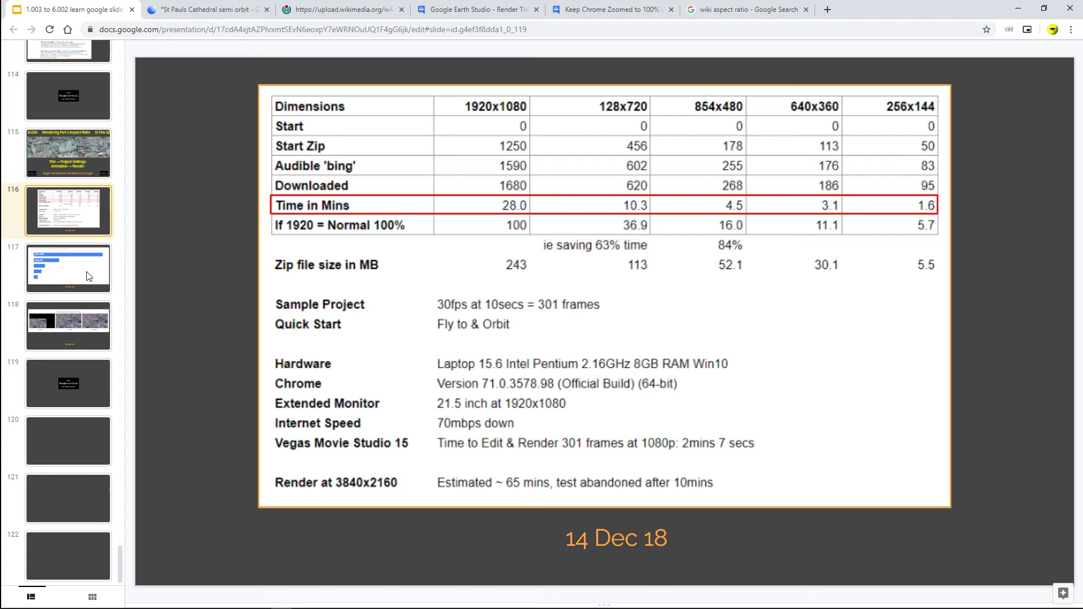
pyautogui.click(107, 265)
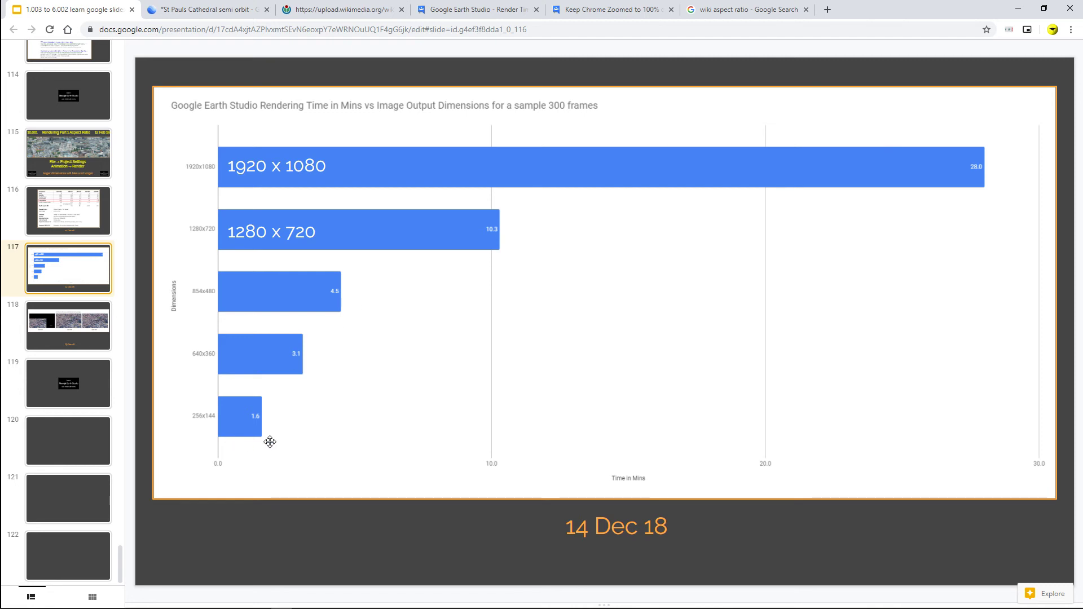
pyautogui.click(71, 325)
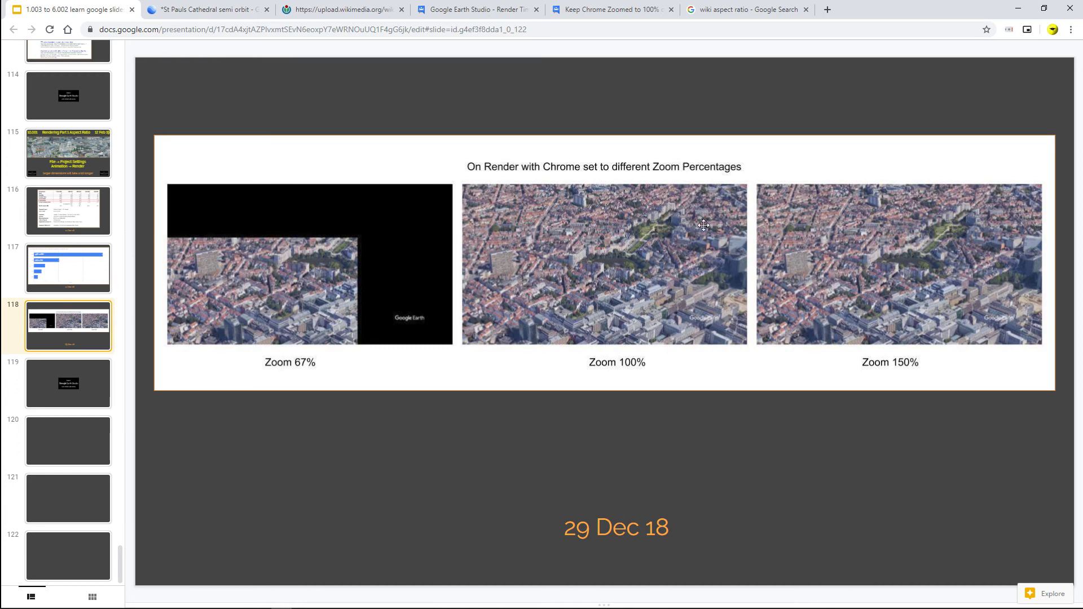
pyautogui.click(1070, 29)
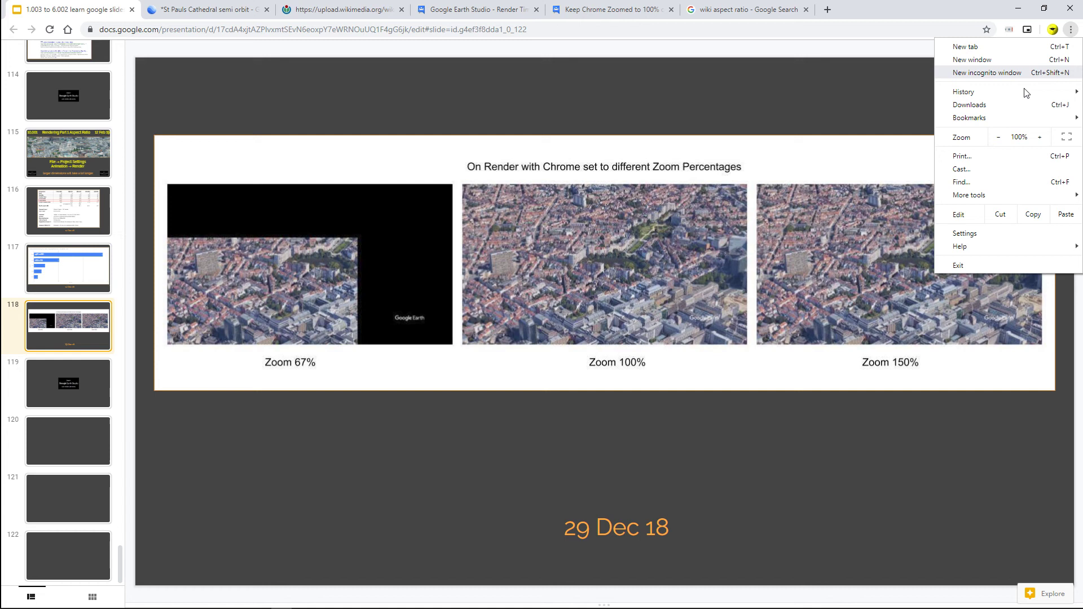
pyautogui.click(609, 401)
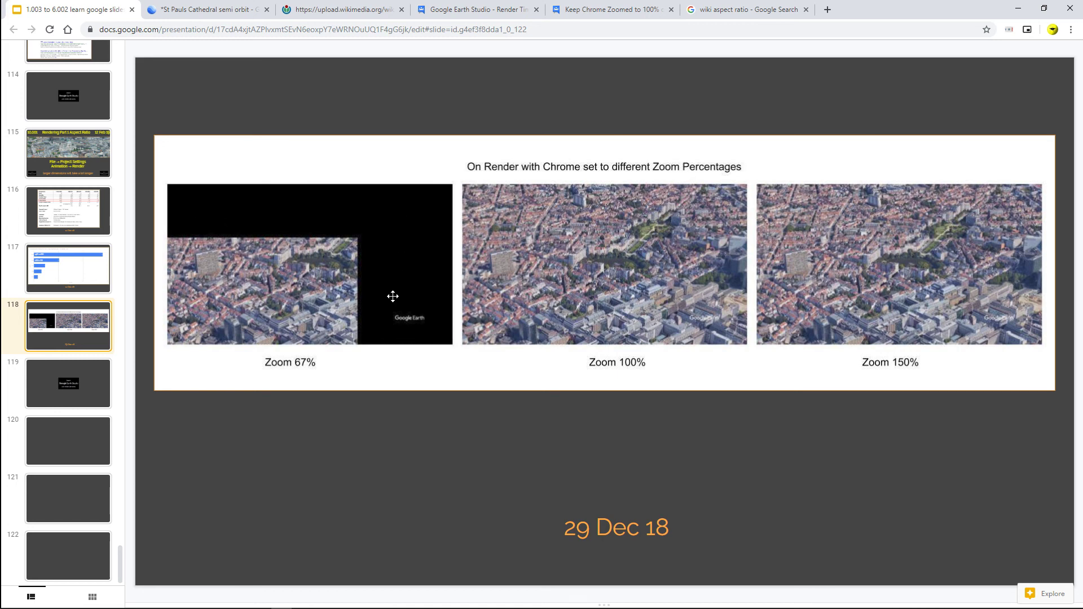
pyautogui.click(406, 328)
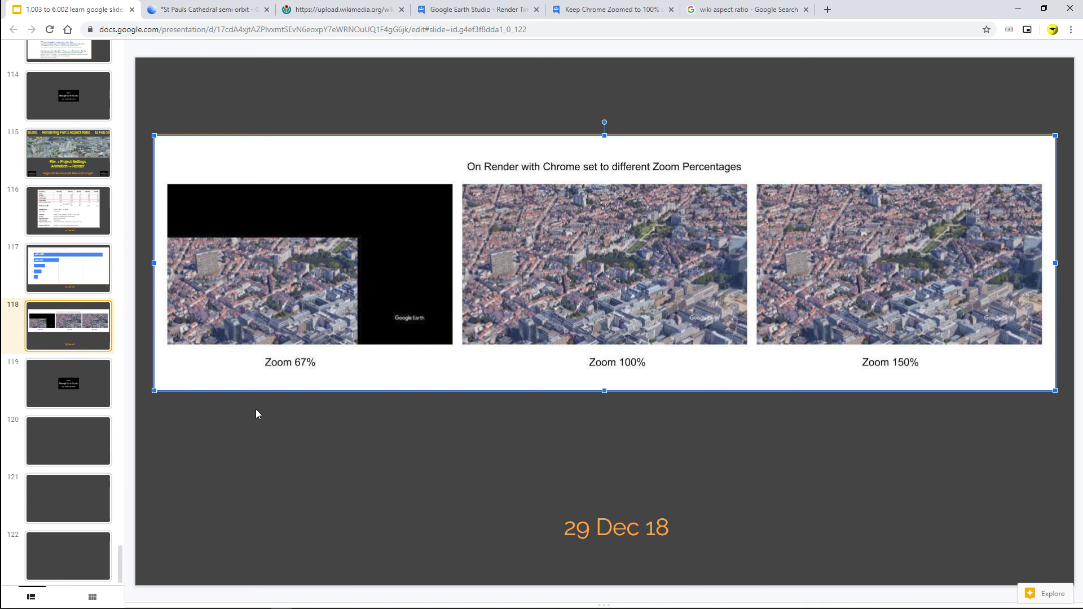
pyautogui.click(47, 273)
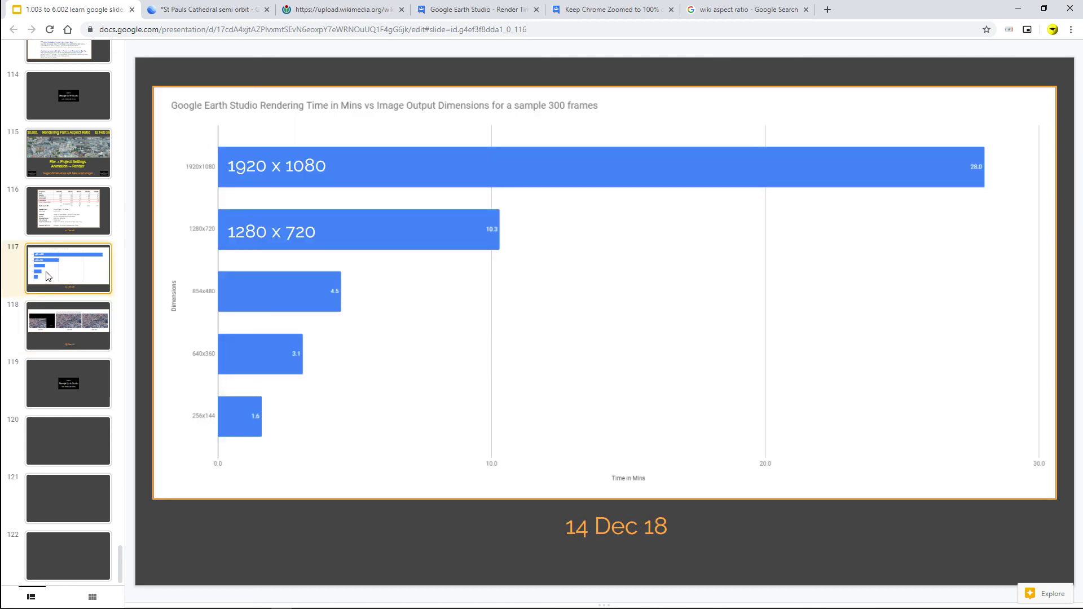
# On slide 115, edit the title's day from 12 to 13 so it reads '13 Feb 19'.
pyautogui.click(56, 157)
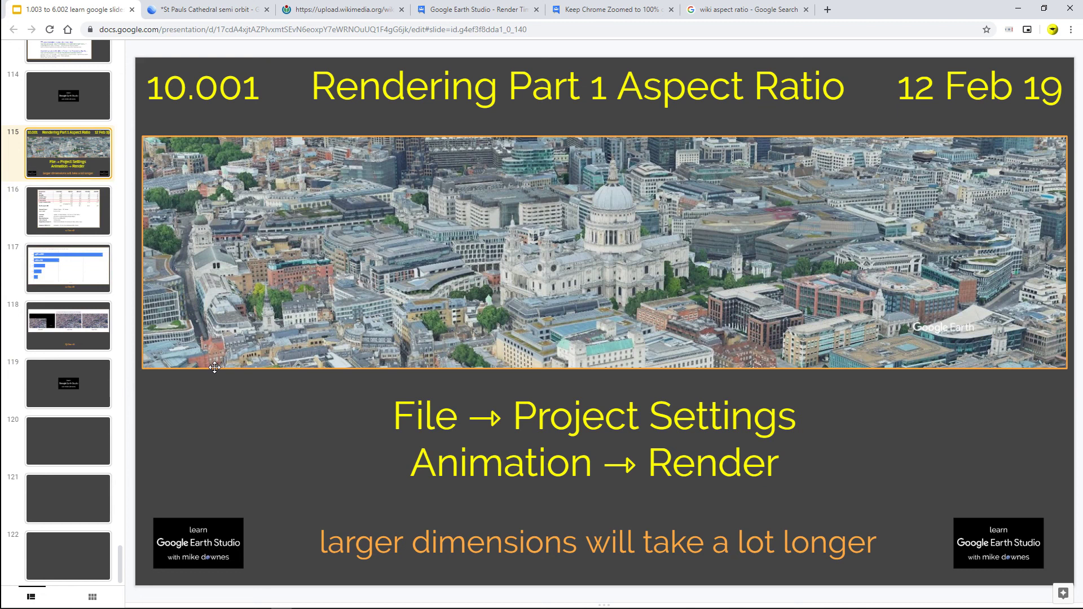
pyautogui.click(934, 84)
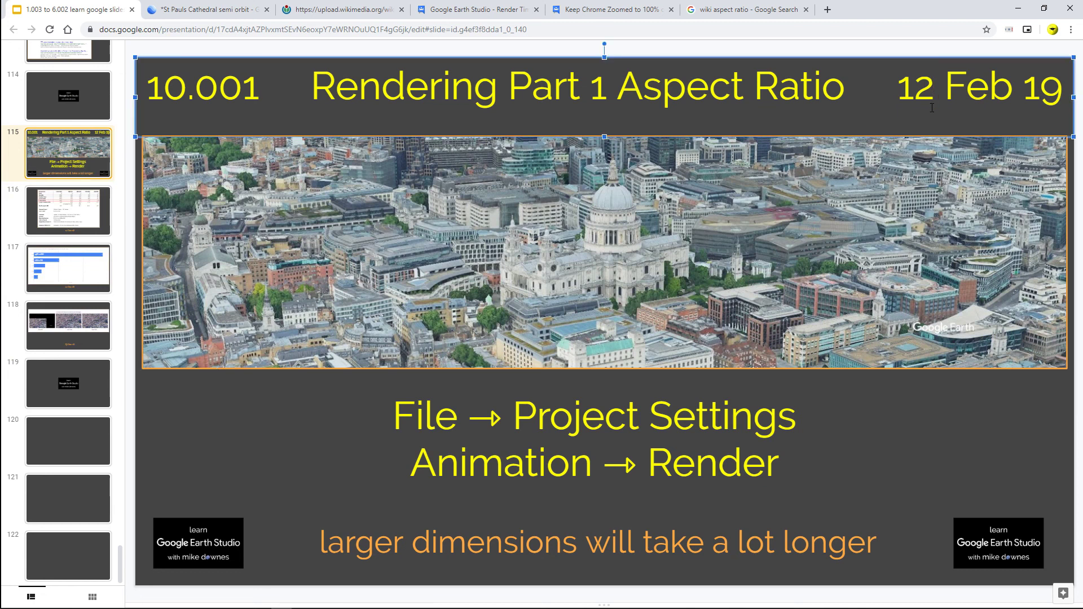
pyautogui.press('BackSpace')
pyautogui.write('3')
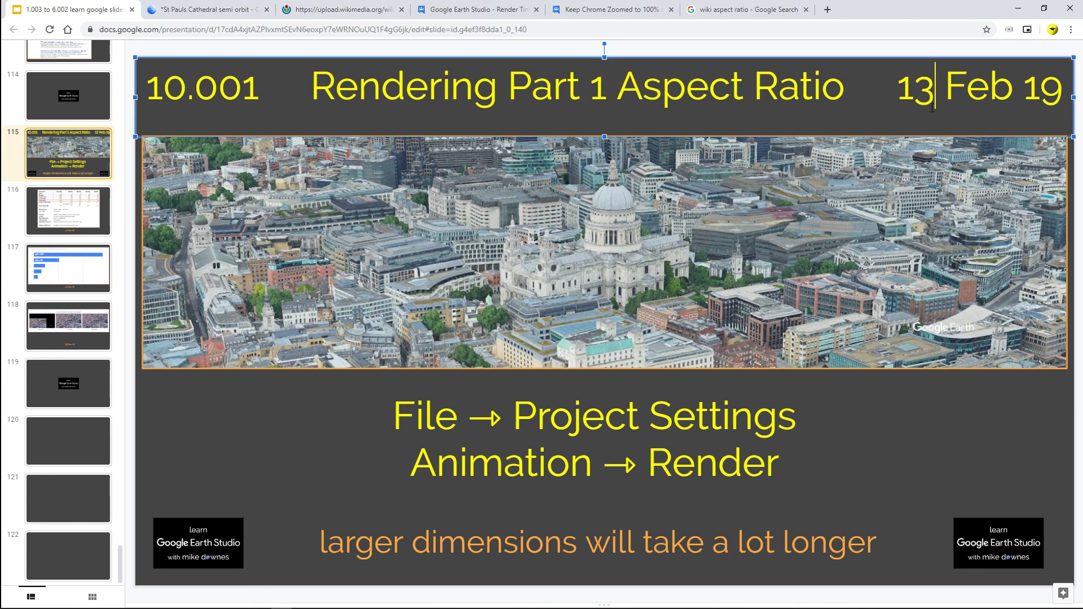
pyautogui.click(213, 422)
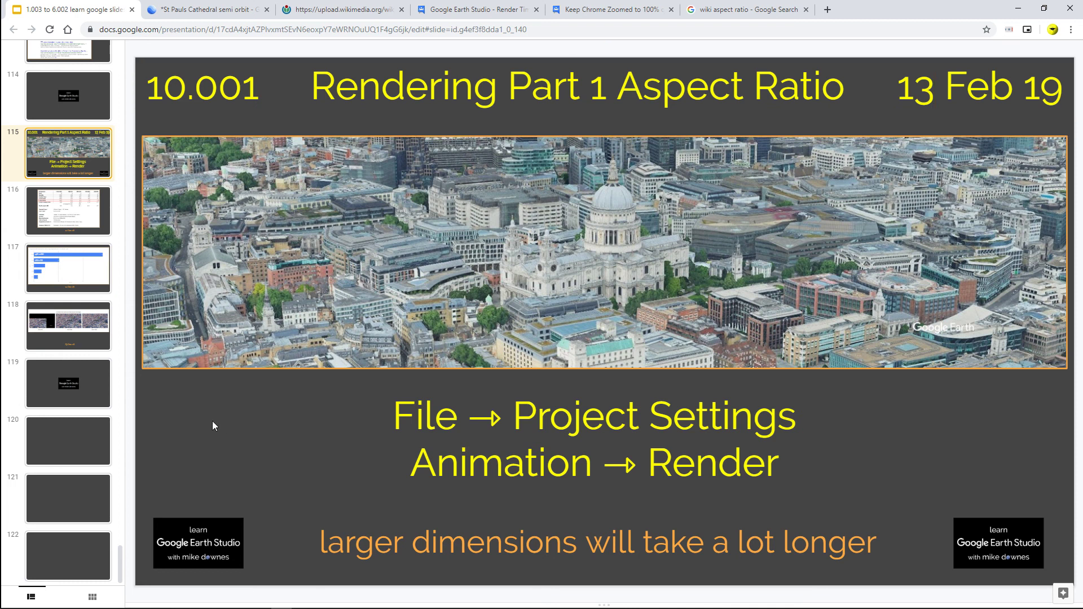